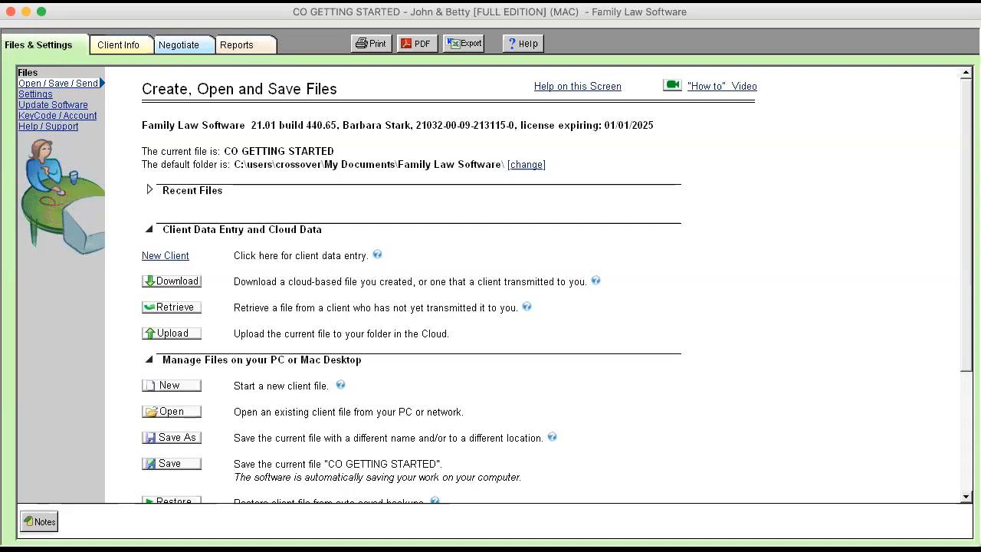
- Tour the Client Info, Negotiate and Reports sections and return to the Files & Settings section
left_click(119, 43)
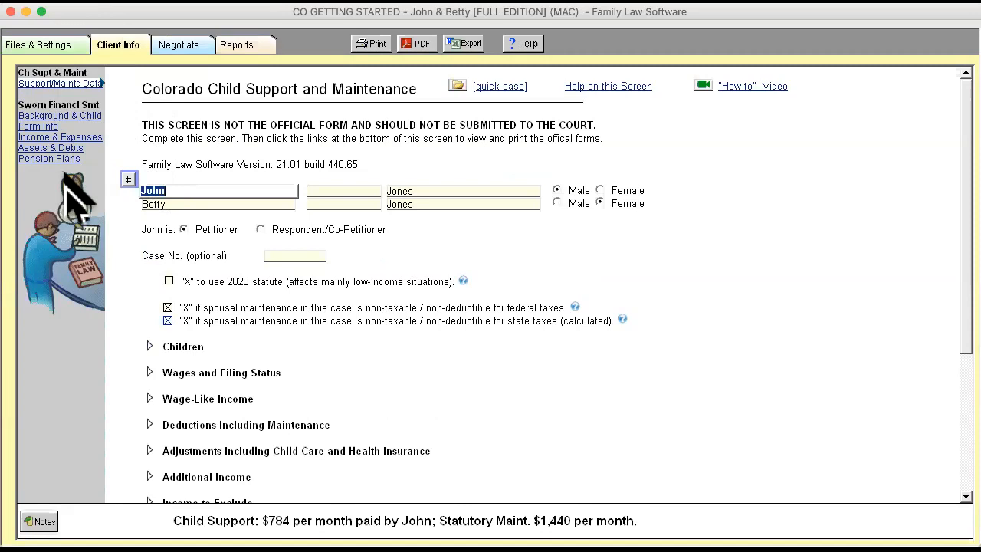
left_click(189, 49)
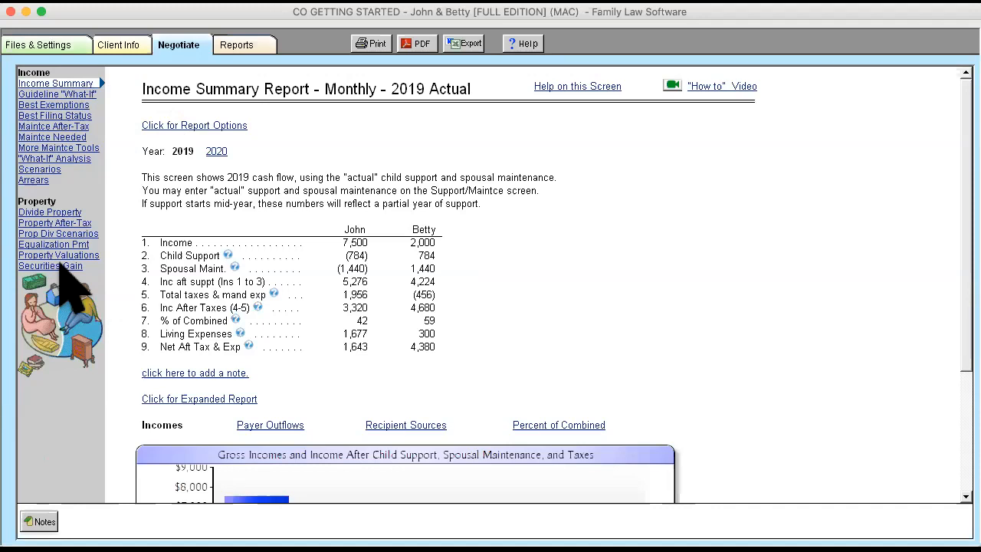
left_click(237, 48)
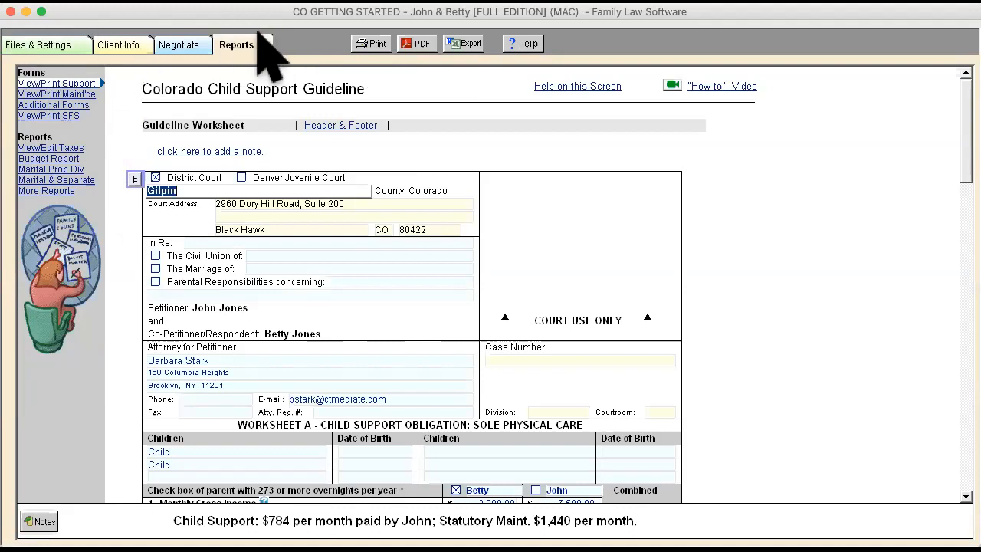
left_click(43, 47)
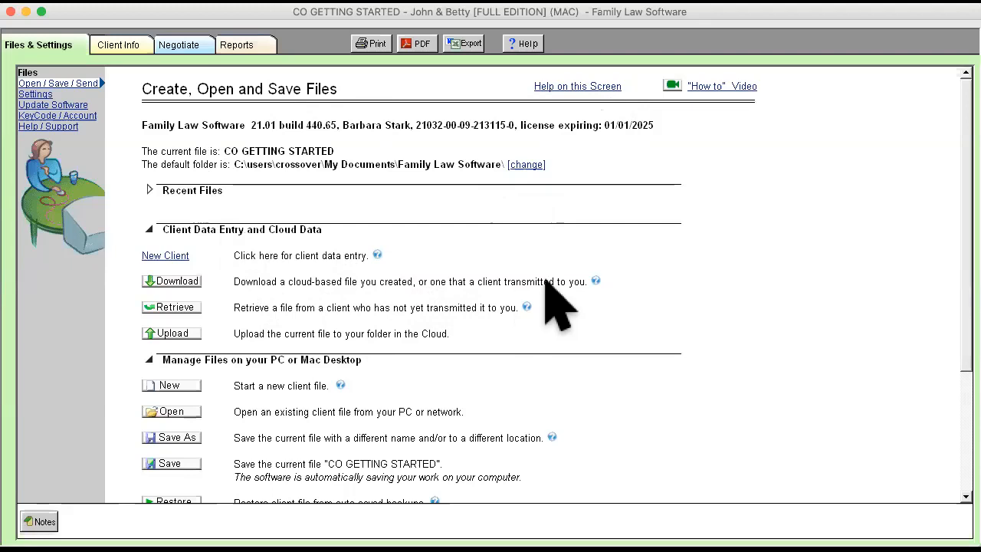
- Read the help note on downloading cloud-based files and review the desktop file management and other file actions
left_click(596, 283)
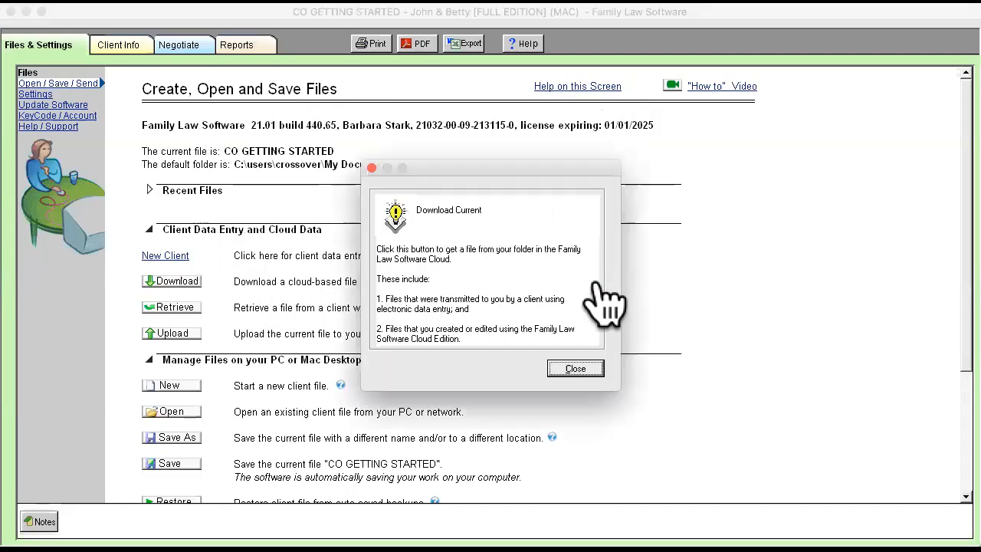
left_click(576, 369)
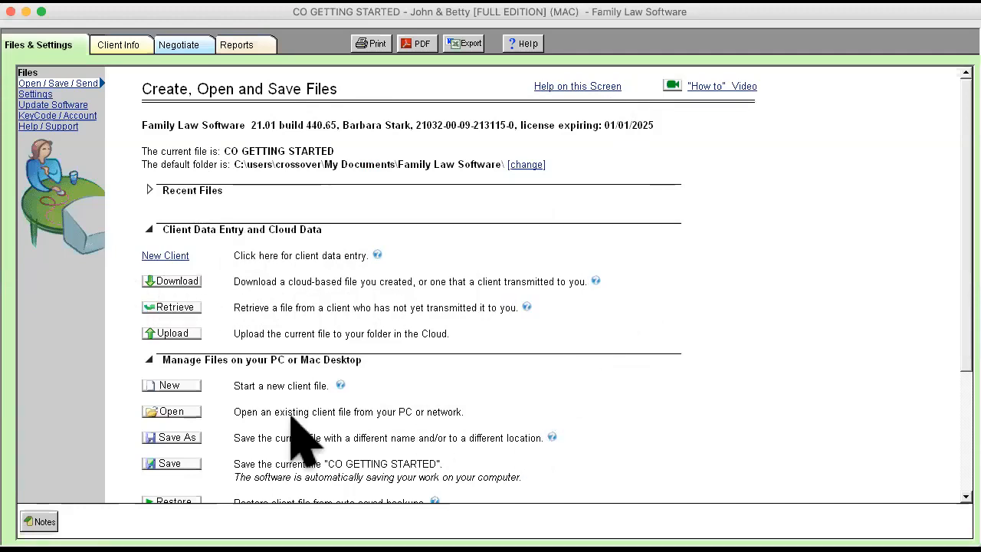
scroll(544, 402, "down", 2)
scroll(556, 425, "down", 2)
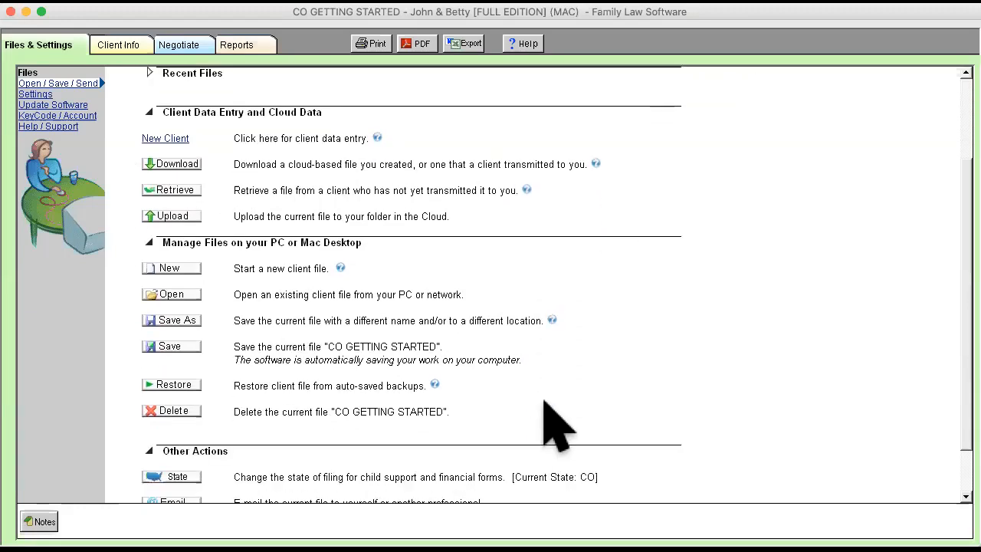
scroll(555, 425, "down", 2)
scroll(556, 425, "up", 6)
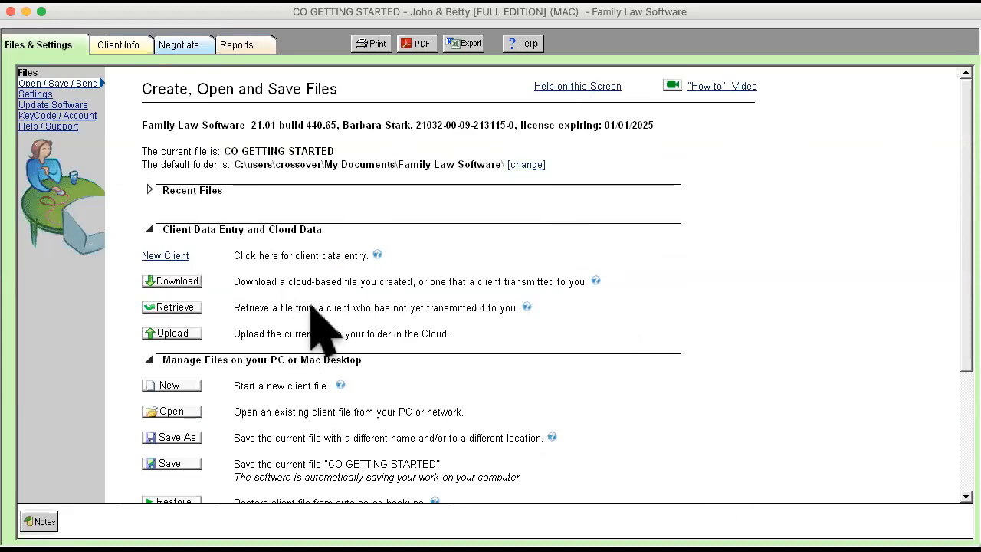
scroll(644, 337, "down", 3)
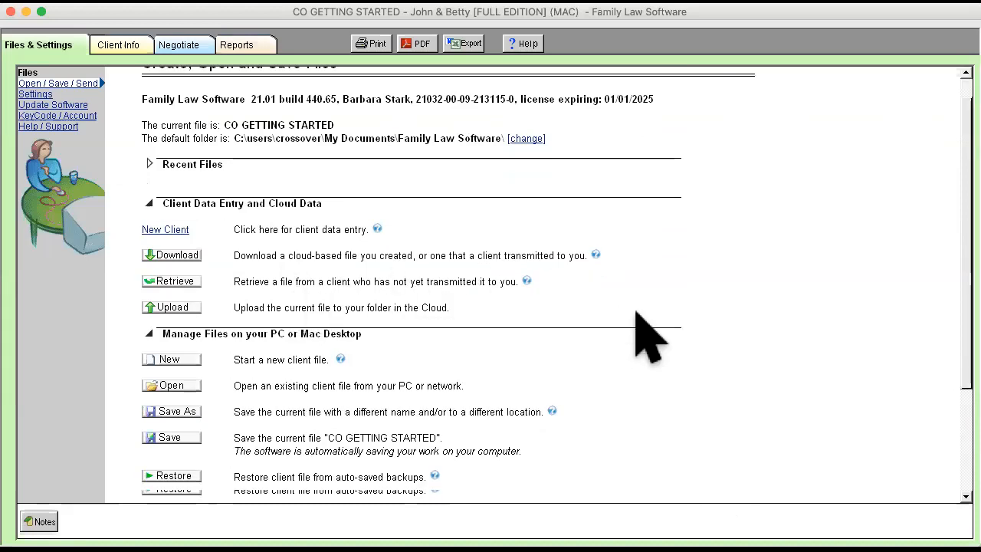
scroll(647, 335, "down", 2)
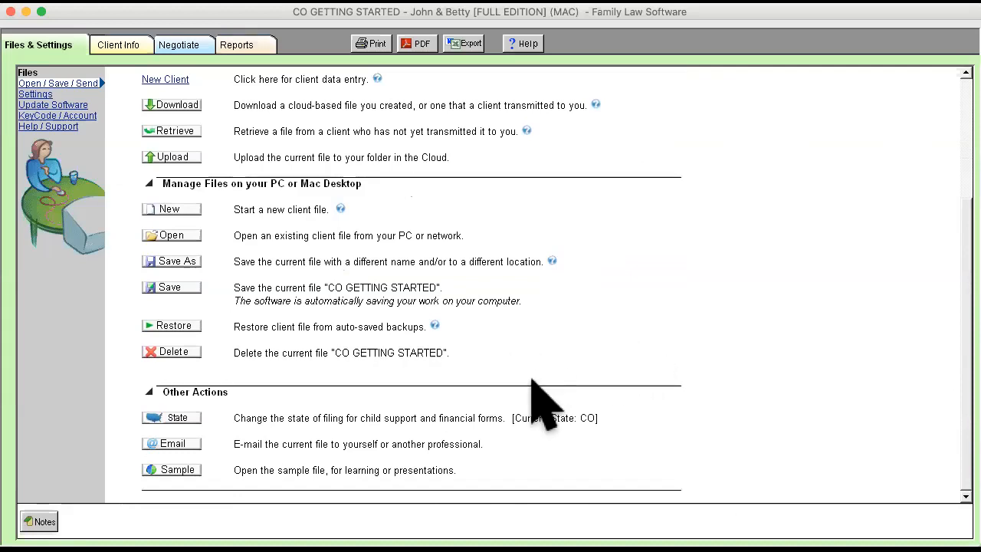
- Try to start a new client file without specifying a file name
left_click(180, 213)
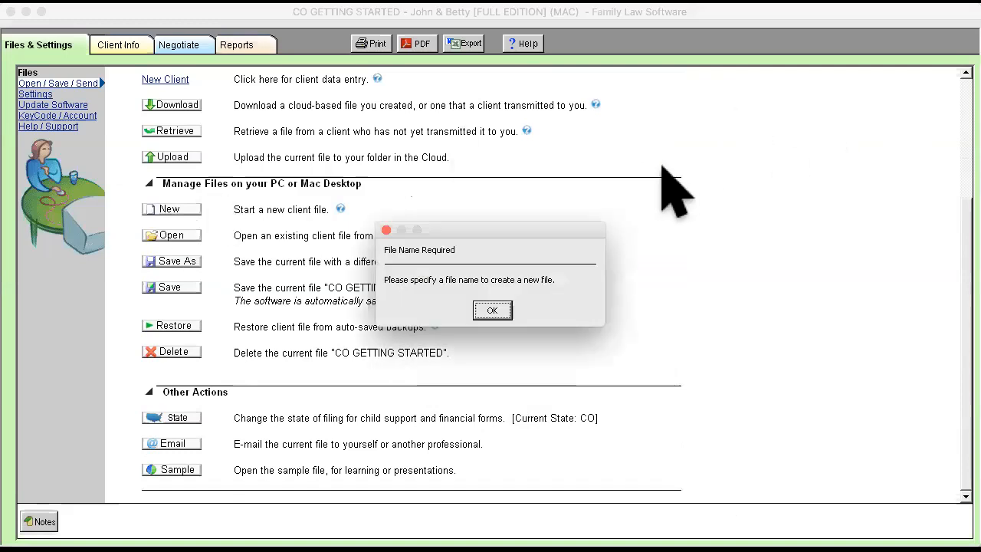
left_click(492, 310)
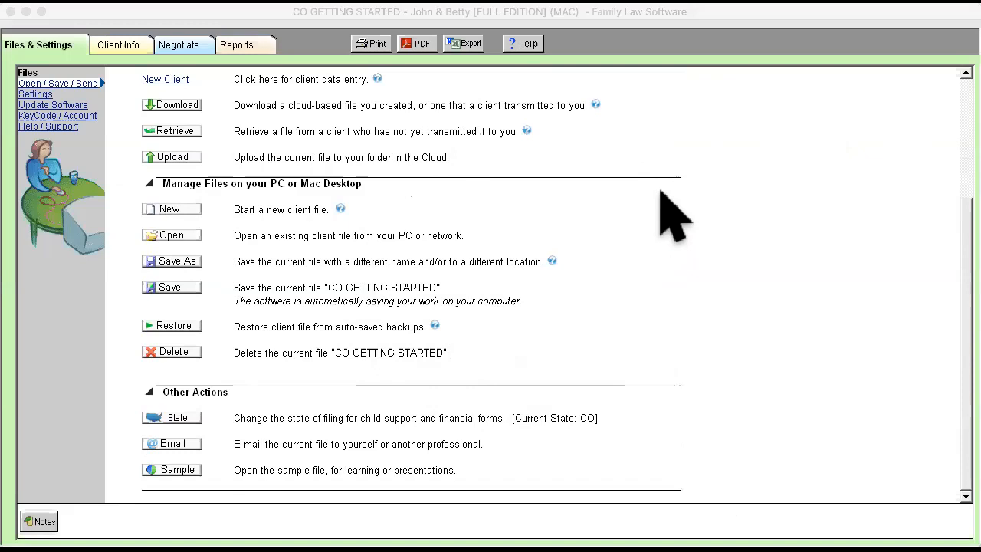
- View the Client Electronic Data Entry form for a new client and return to the file options page
scroll(427, 287, "up", 5)
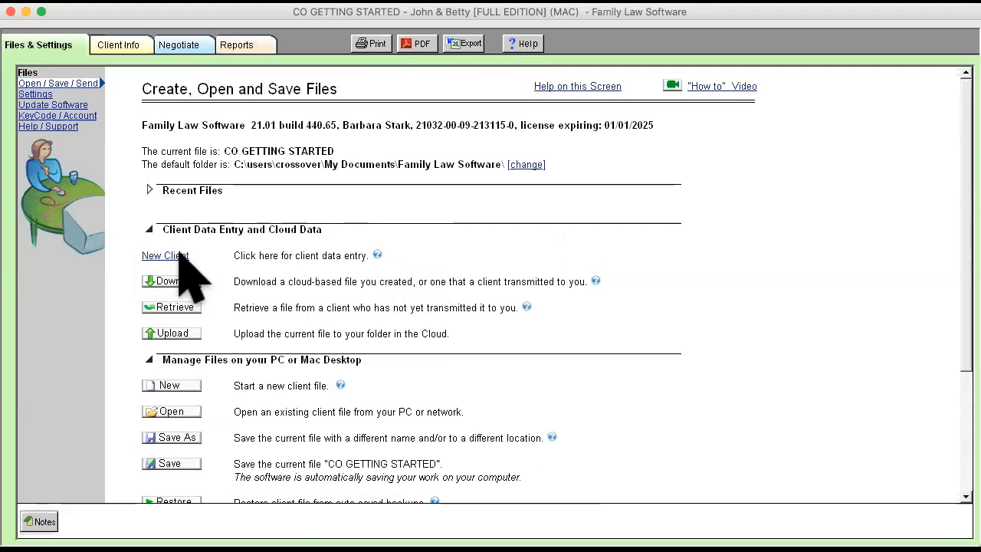
left_click(181, 256)
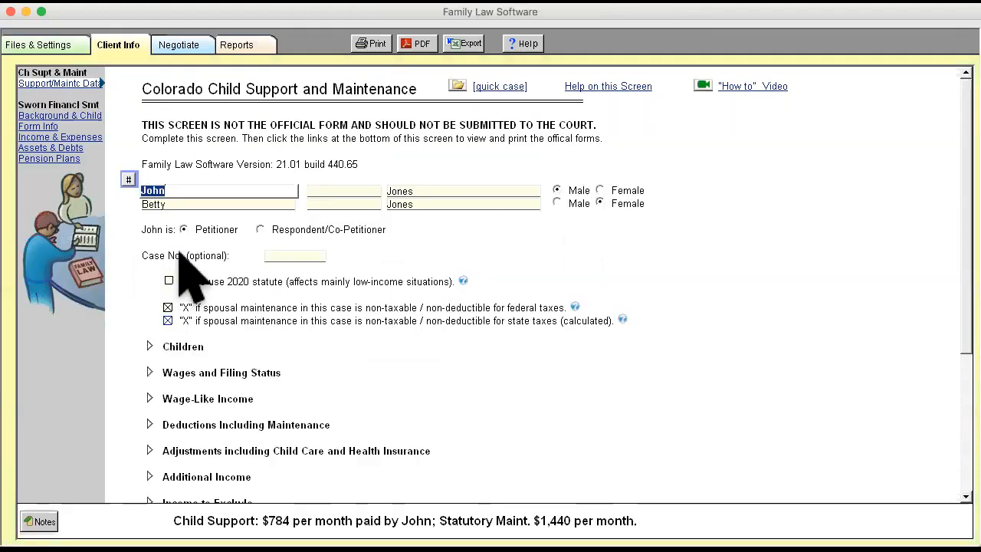
left_click(46, 45)
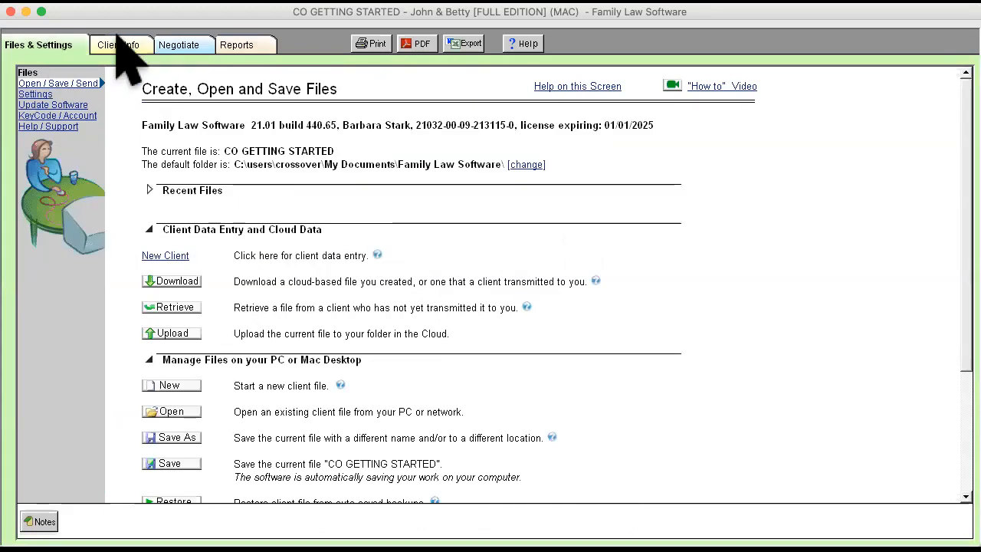
left_click(163, 256)
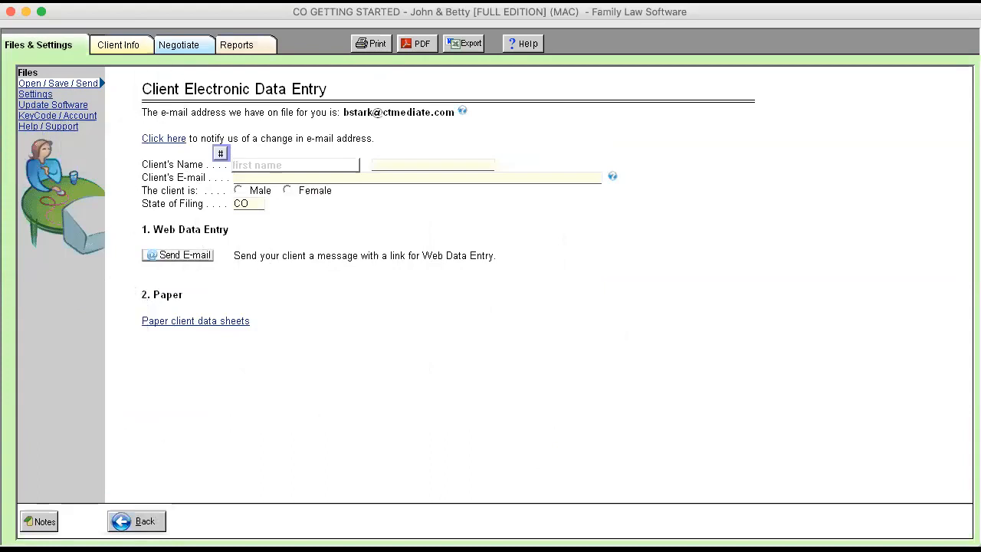
left_click(136, 521)
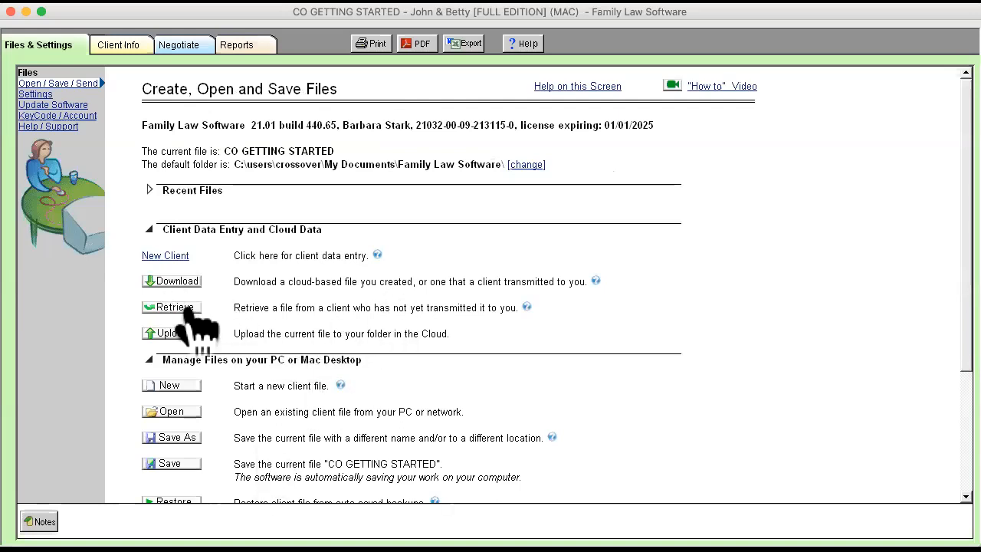
left_click(178, 254)
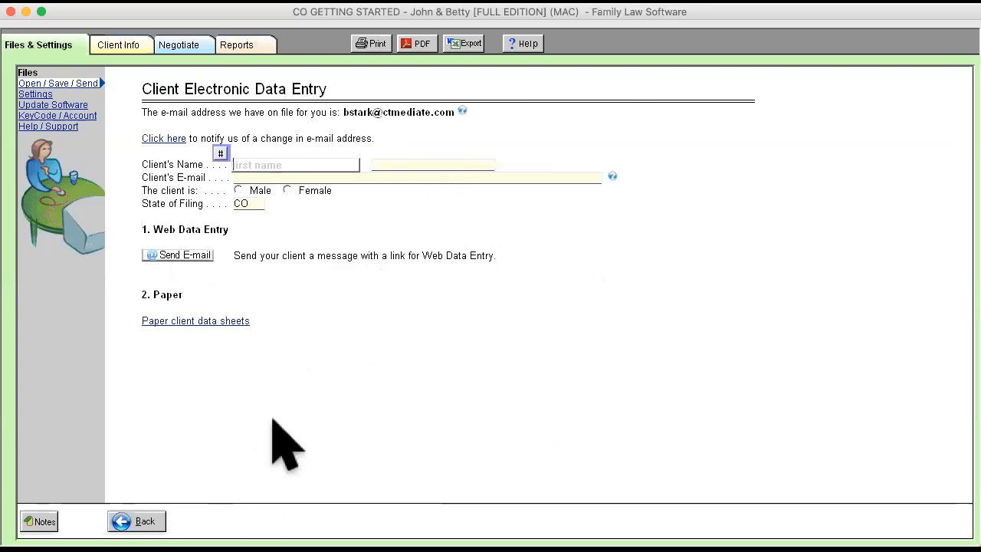
left_click(126, 521)
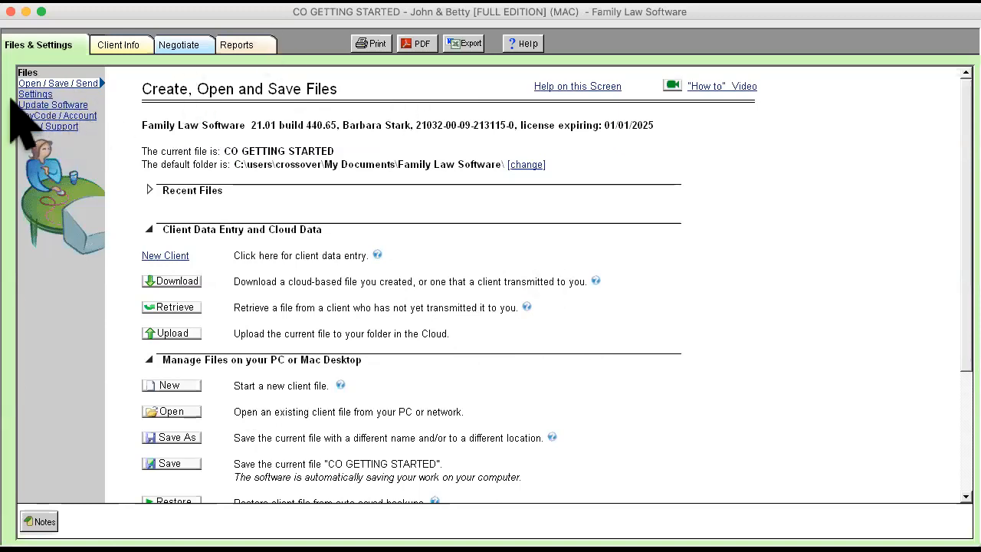
- Look through the Update Software, Settings, KeyCode / Account and Help / Support pages
left_click(34, 102)
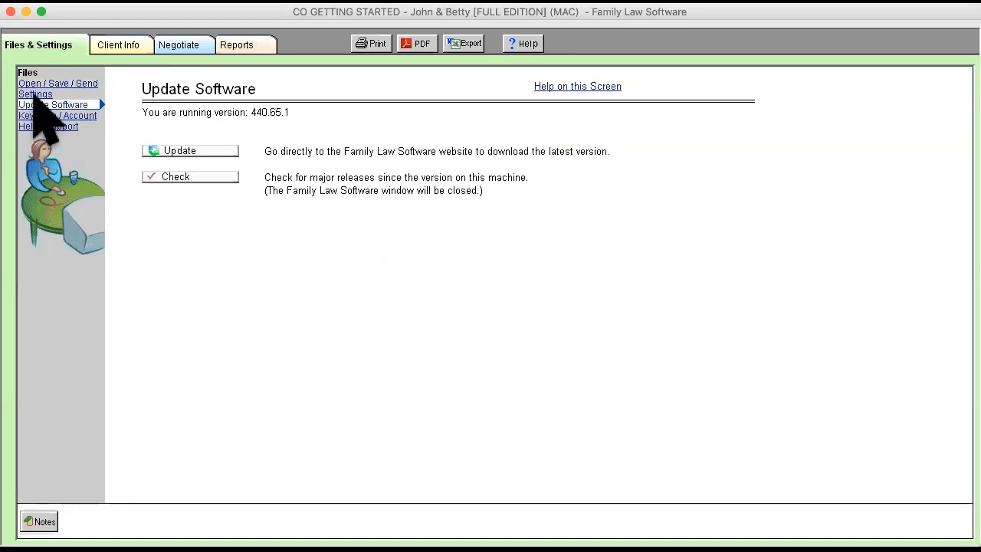
left_click(34, 95)
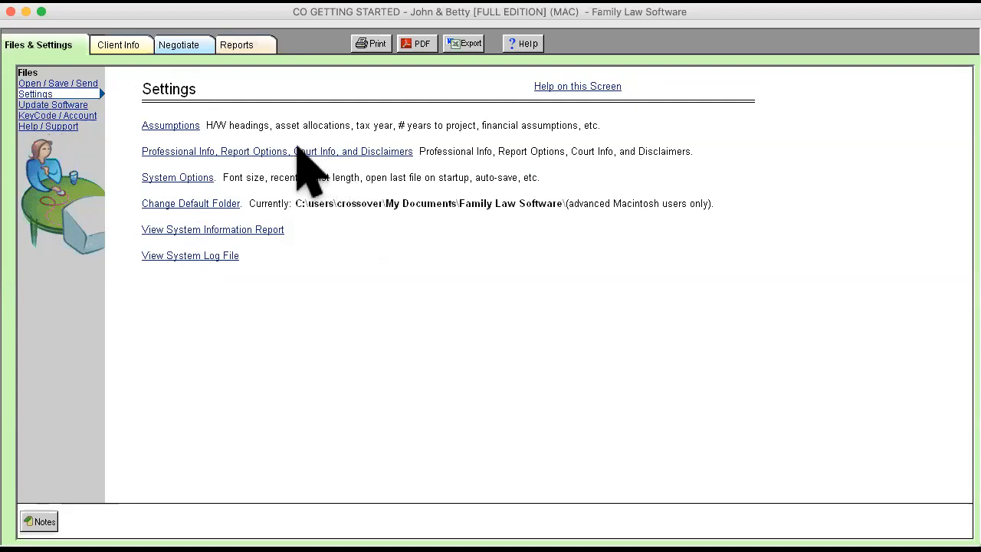
left_click(64, 114)
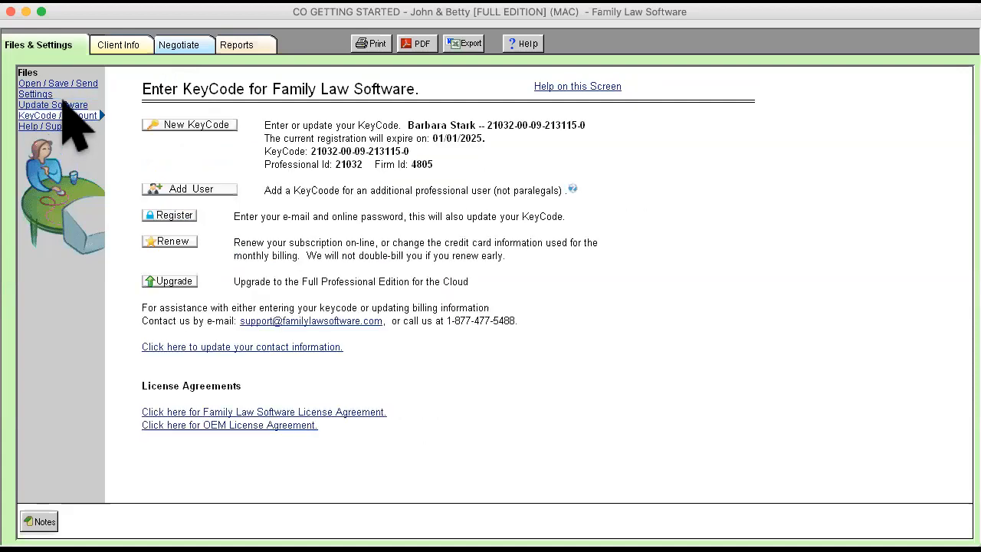
left_click(65, 105)
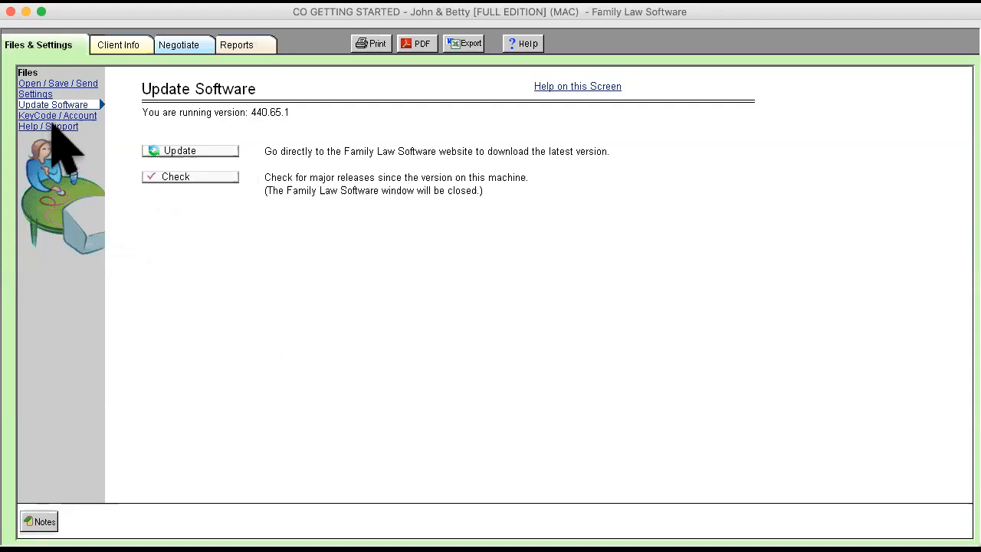
left_click(52, 127)
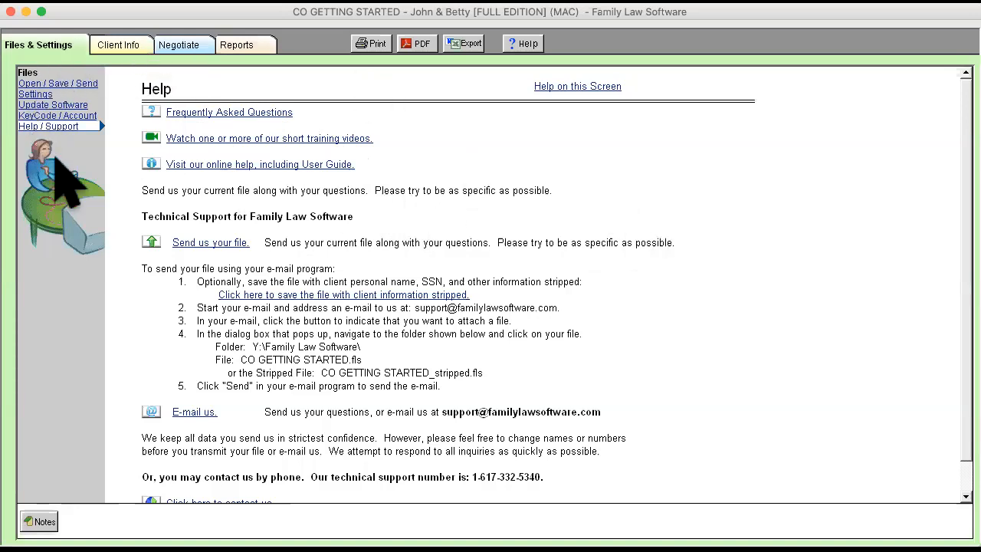
- Inspect the Wages and Filing Status section of the Colorado Child Support and Maintenance screen and collapse it again
left_click(123, 46)
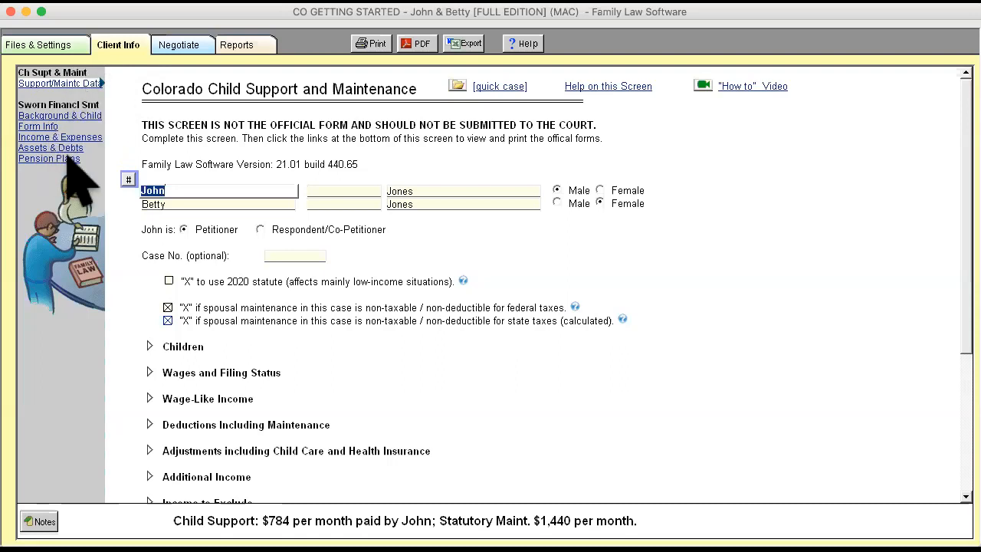
left_click(149, 372)
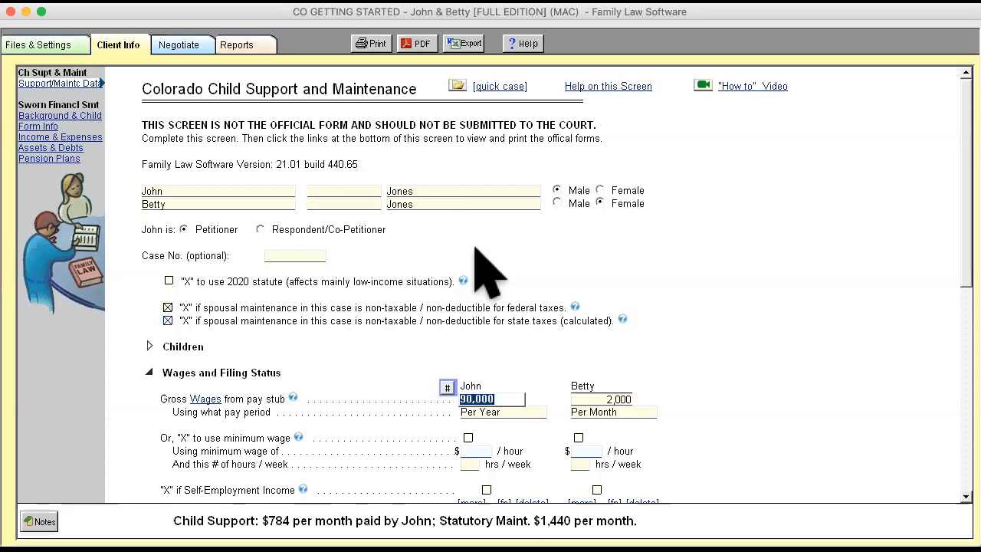
left_click(150, 373)
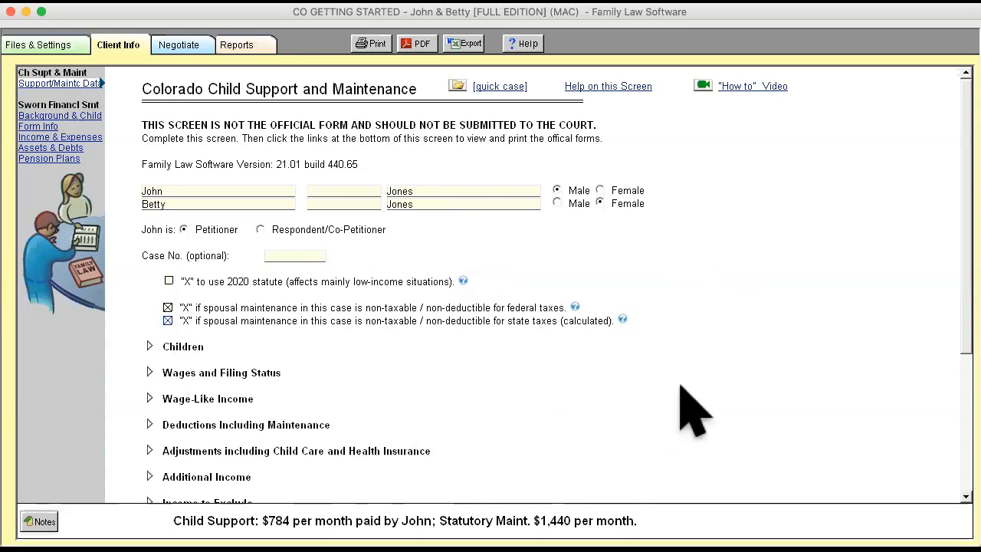
- Review the Official Guideline Worksheet for child support and return to the support data entry screen
scroll(692, 410, "down", 5)
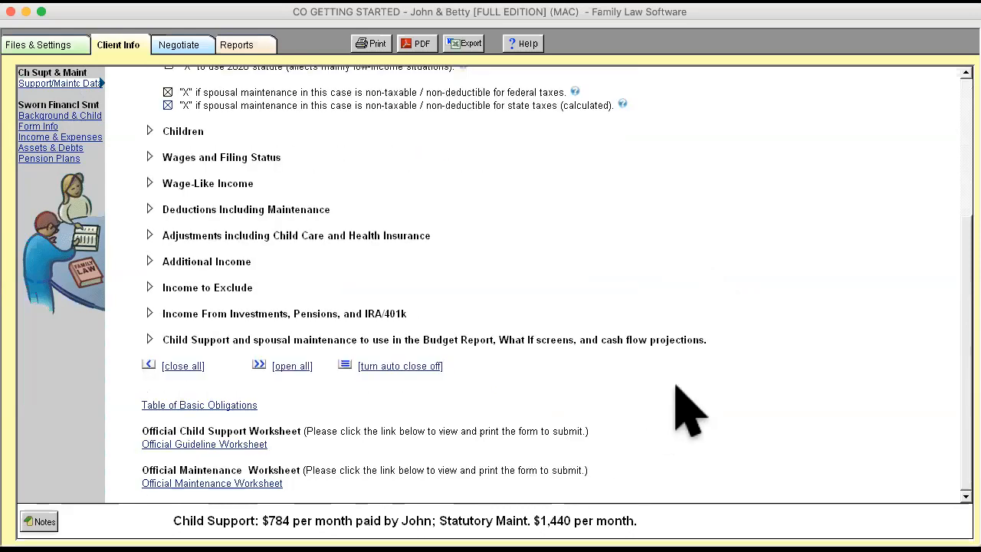
left_click(226, 443)
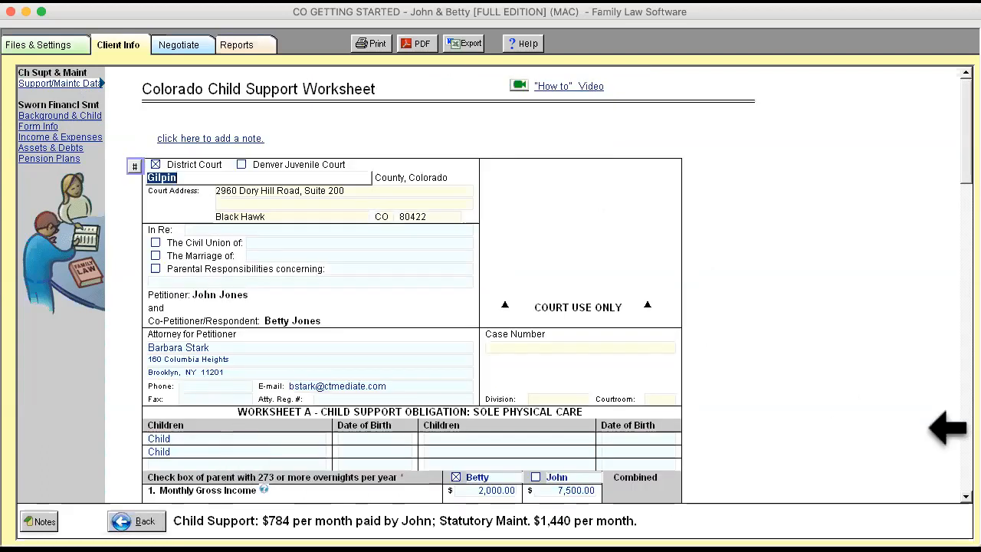
scroll(755, 425, "down", 2)
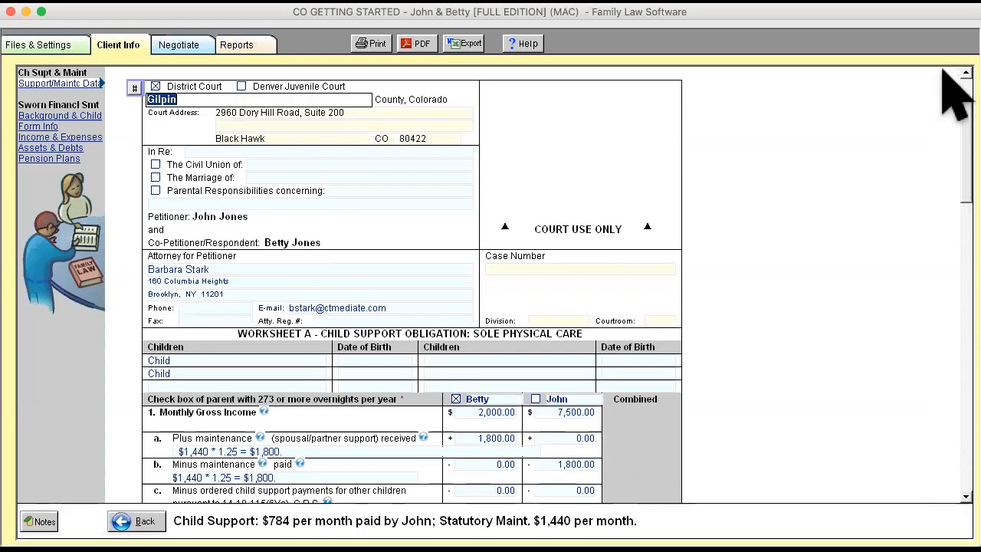
scroll(944, 67, "up", 3)
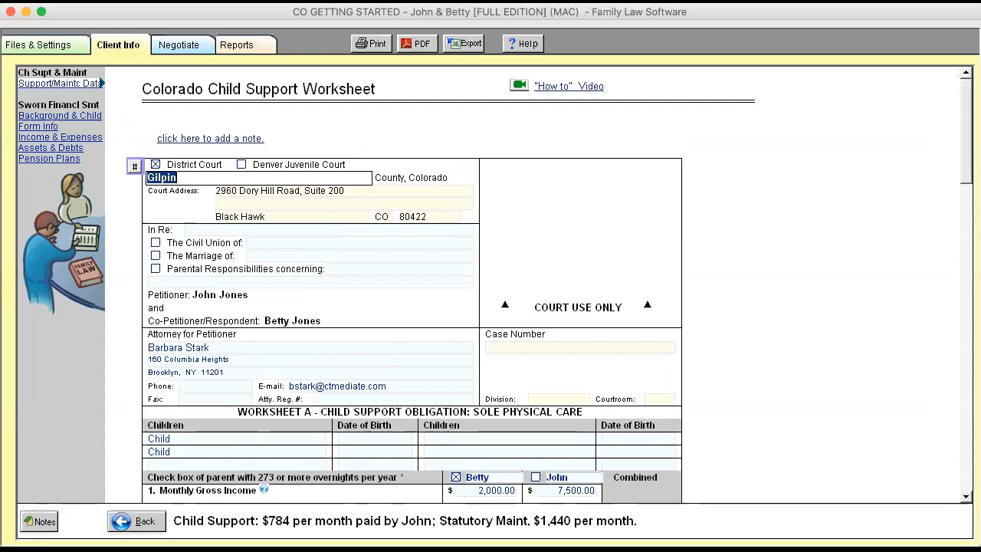
scroll(549, 285, "down", 5)
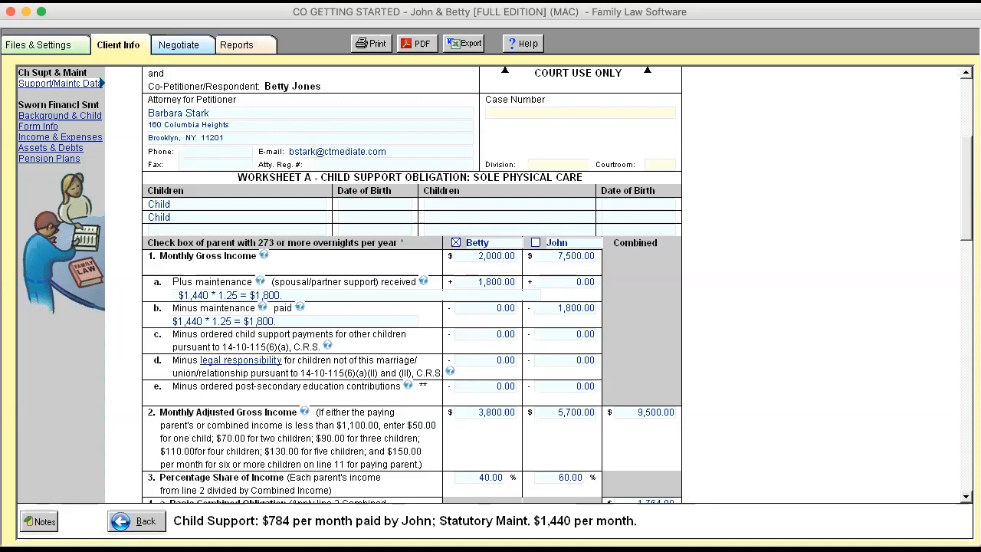
left_click(135, 521)
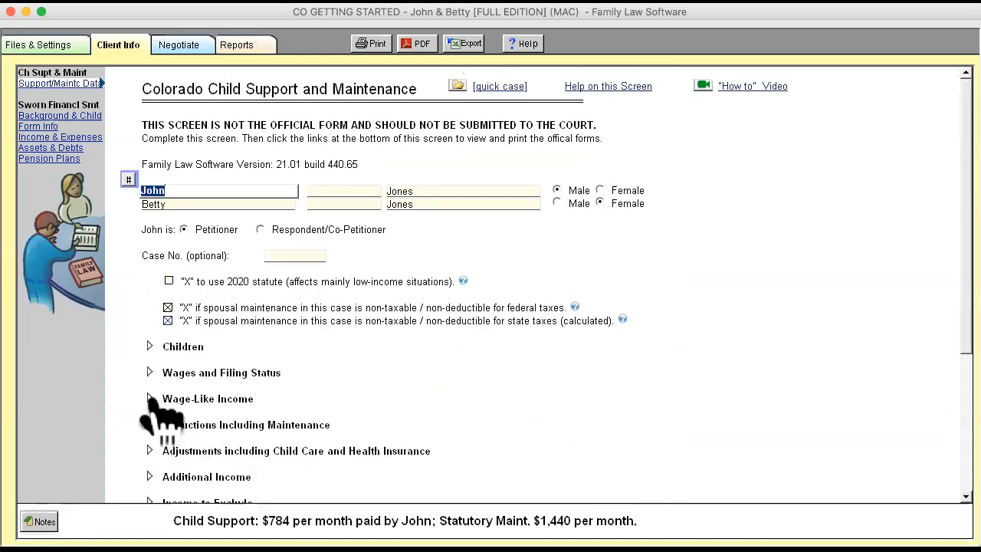
- Look at the Wage-Like Income section, collapse it and expand the Wages and Filing Status section
left_click(151, 399)
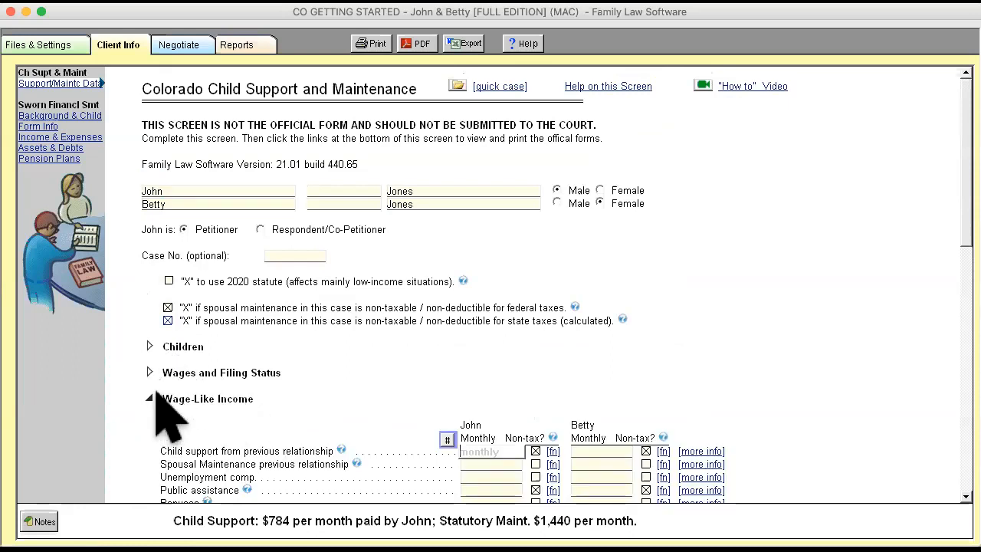
left_click(149, 399)
left_click(150, 372)
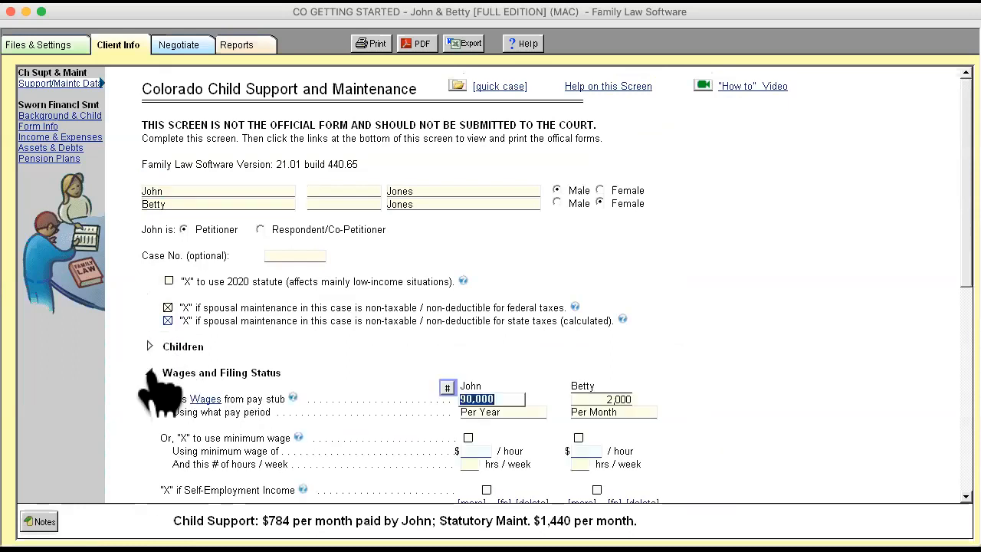
- Set the wife's gross wages from pay stub to 3,000 in the Wages and Filing Status section
left_click(618, 399)
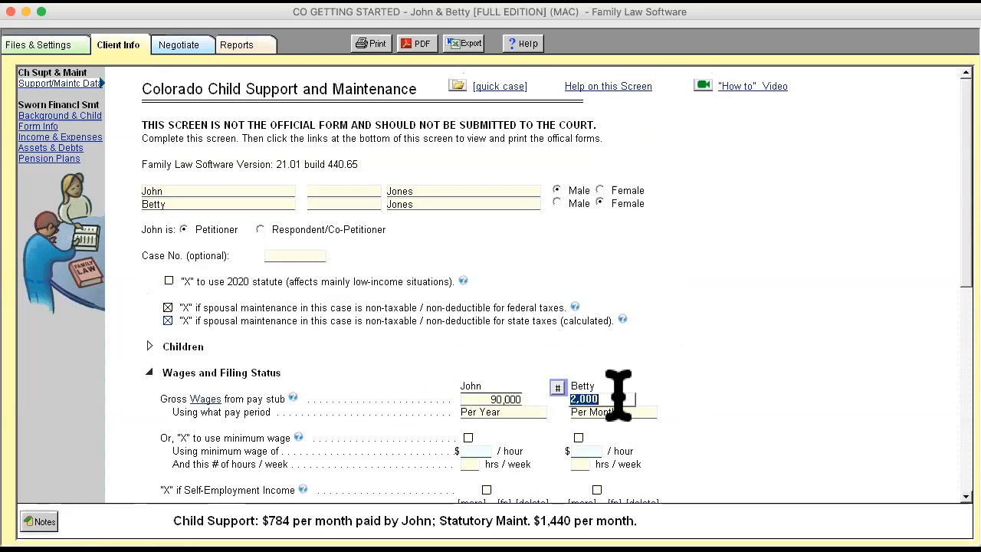
type("3000")
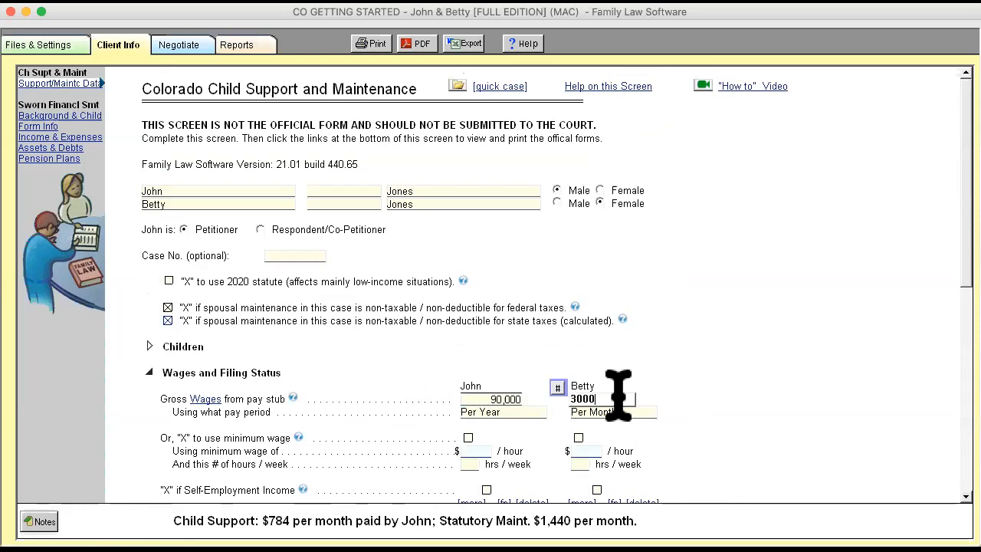
key("Tab")
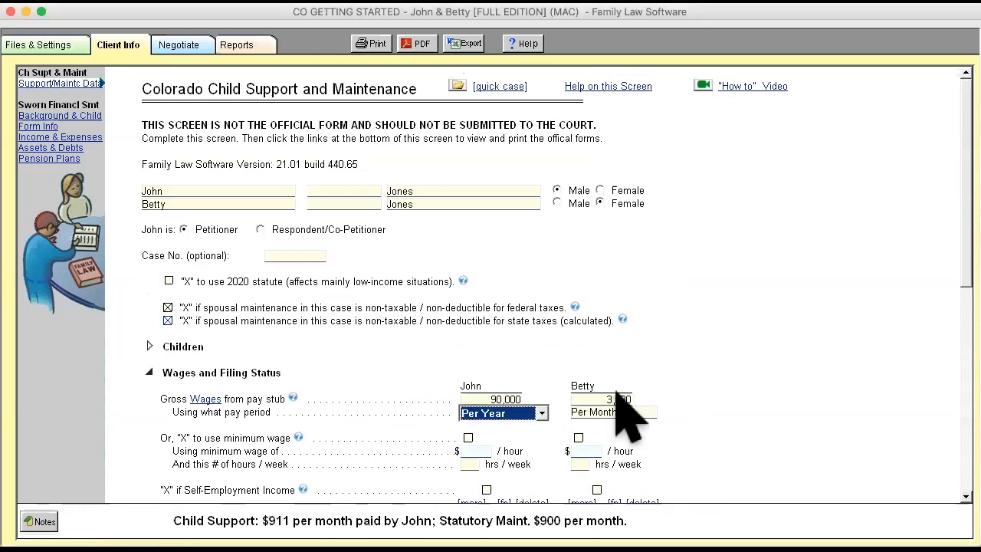
- Open the Official Guideline Worksheet, review the top part and the monthly gross income lines, and return to the support data screen
scroll(472, 441, "down", 5)
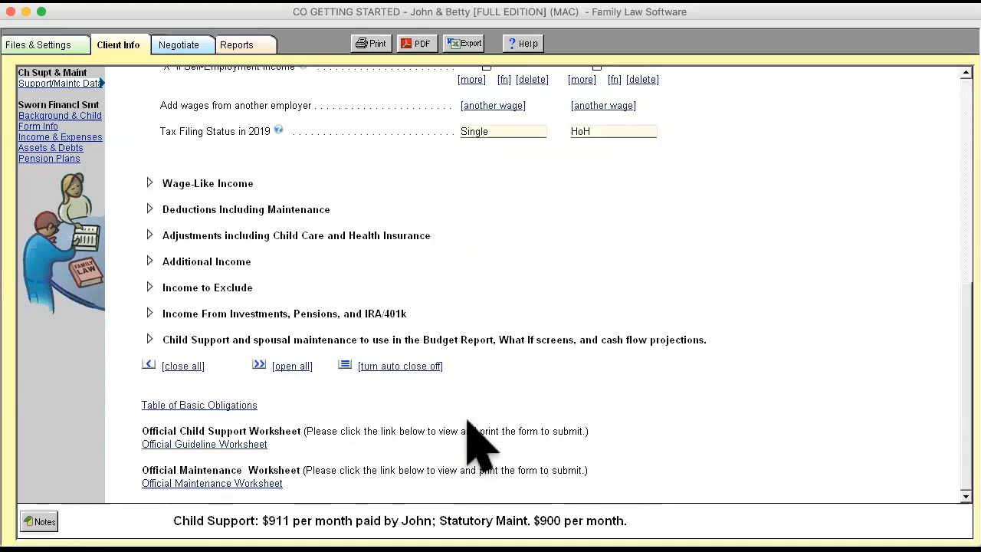
left_click(203, 443)
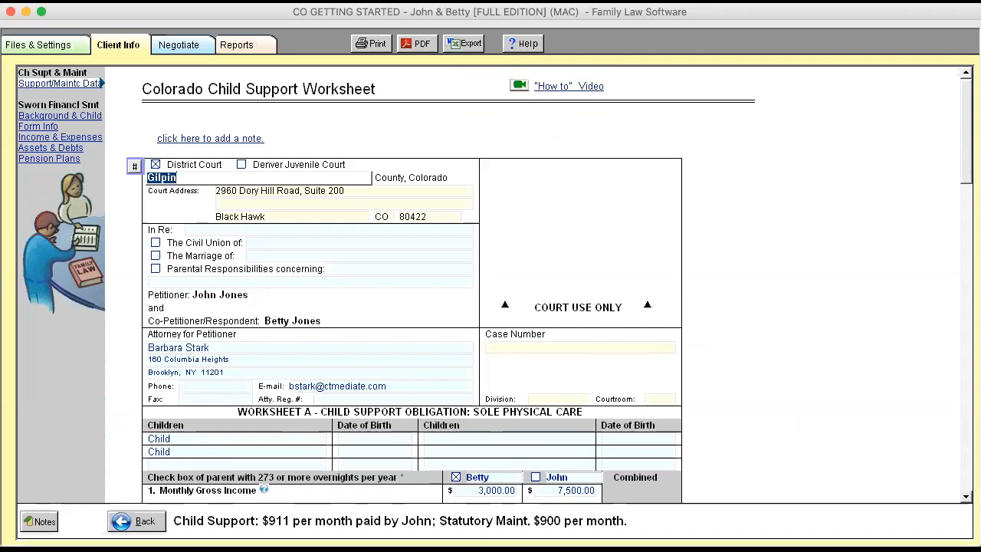
scroll(881, 482, "down", 3)
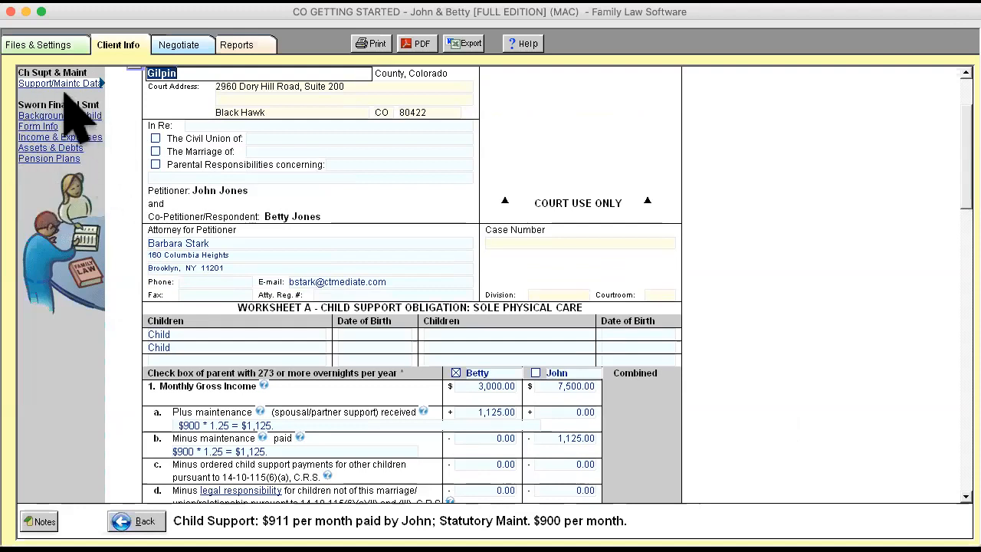
left_click(136, 521)
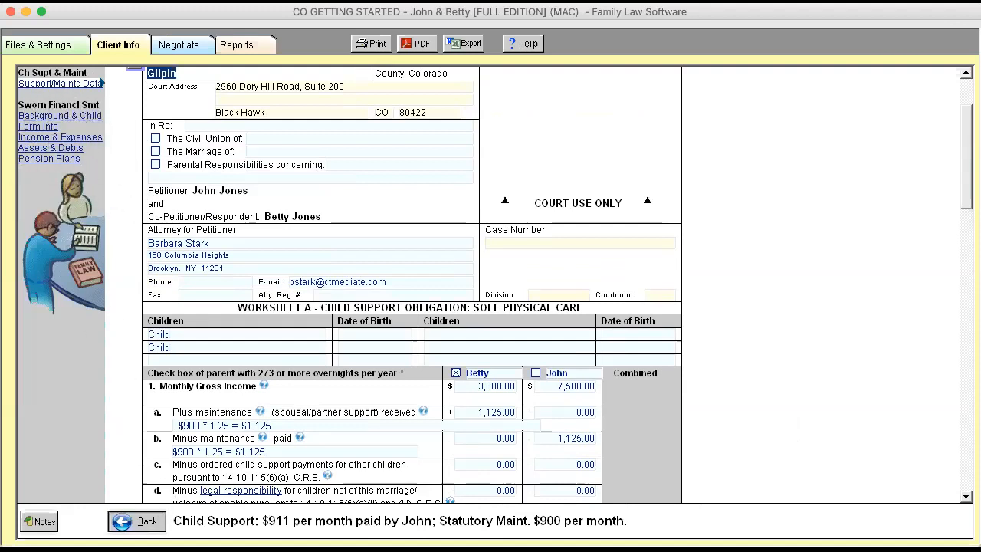
- Collapse the Wages and Filing Status section, then expand the Children section to inspect it and collapse it again
scroll(468, 316, "up", 10)
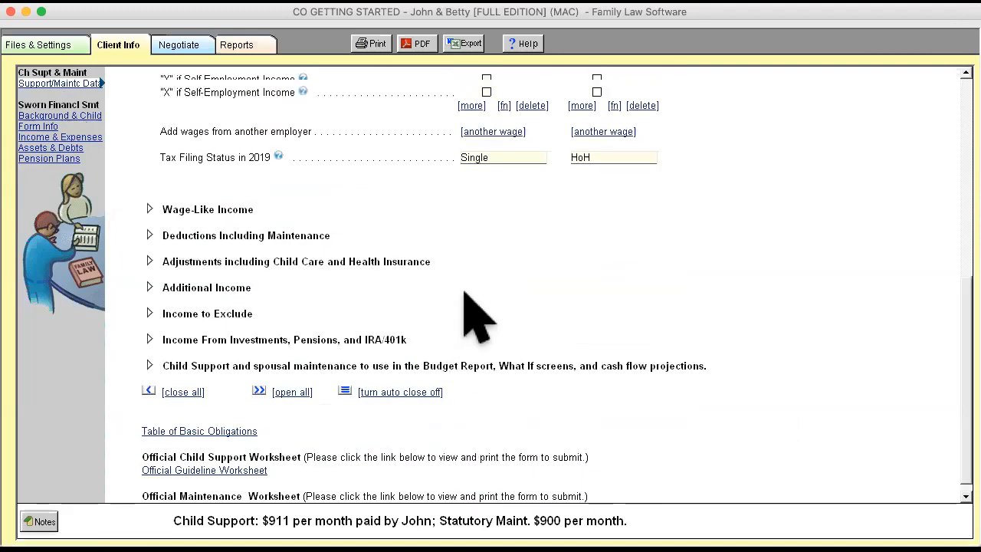
left_click(150, 262)
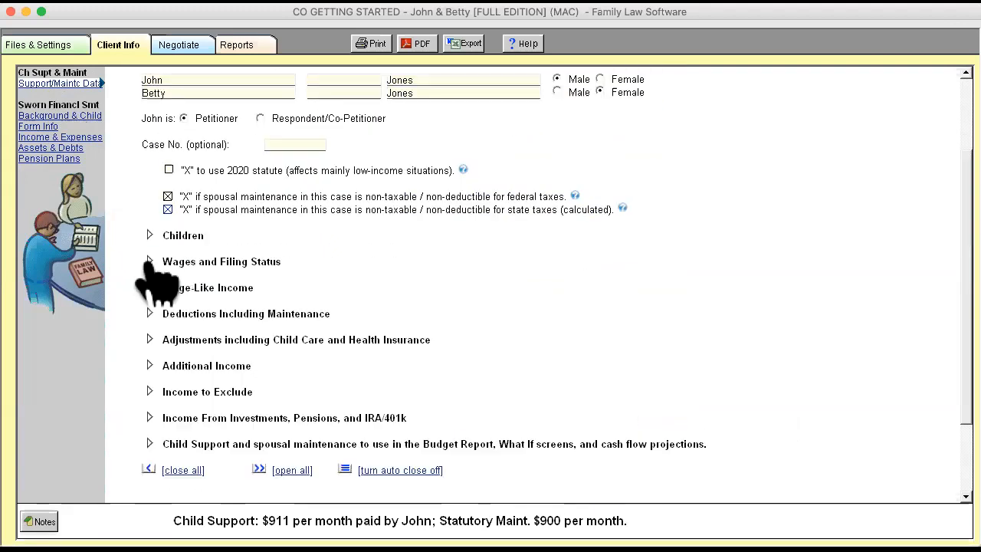
scroll(755, 272, "up", 4)
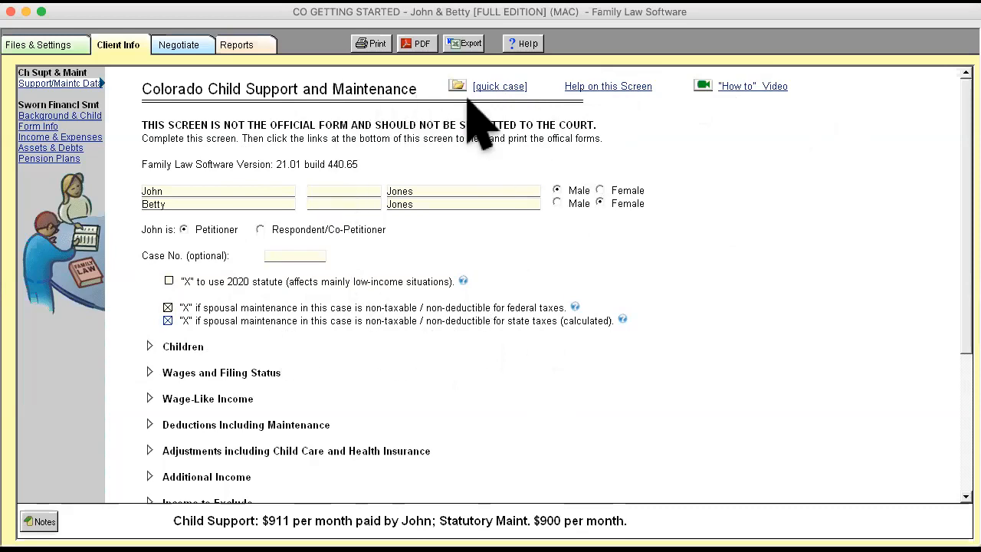
left_click(150, 347)
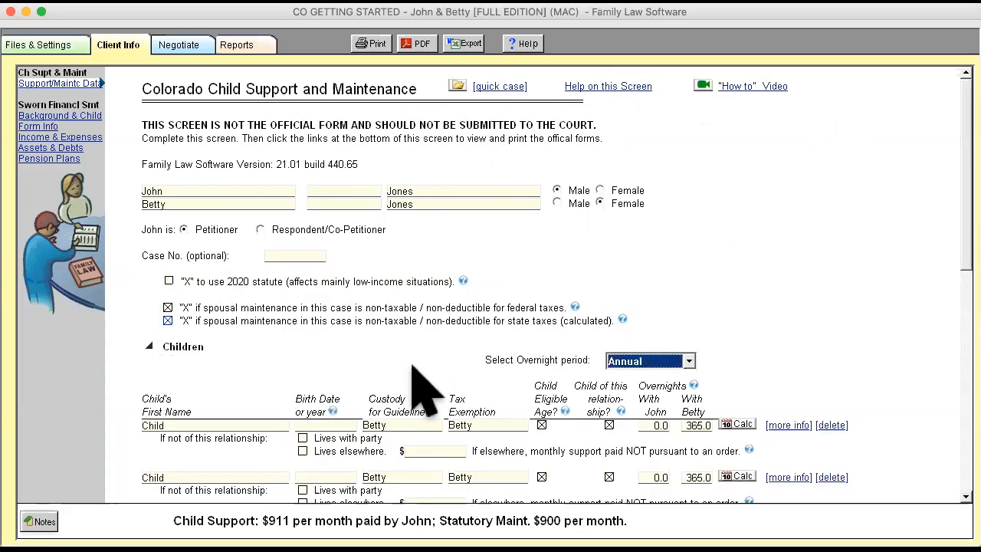
left_click(149, 346)
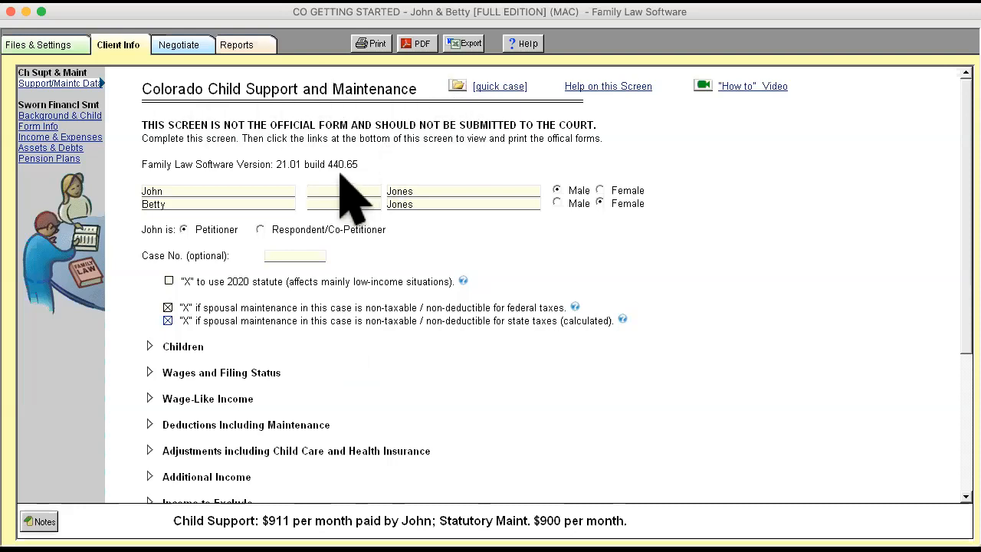
- Look through the Background & Child, Income & Expenses, Assets & Debts and Form Info pages of the Sworn Financial Statement
left_click(61, 115)
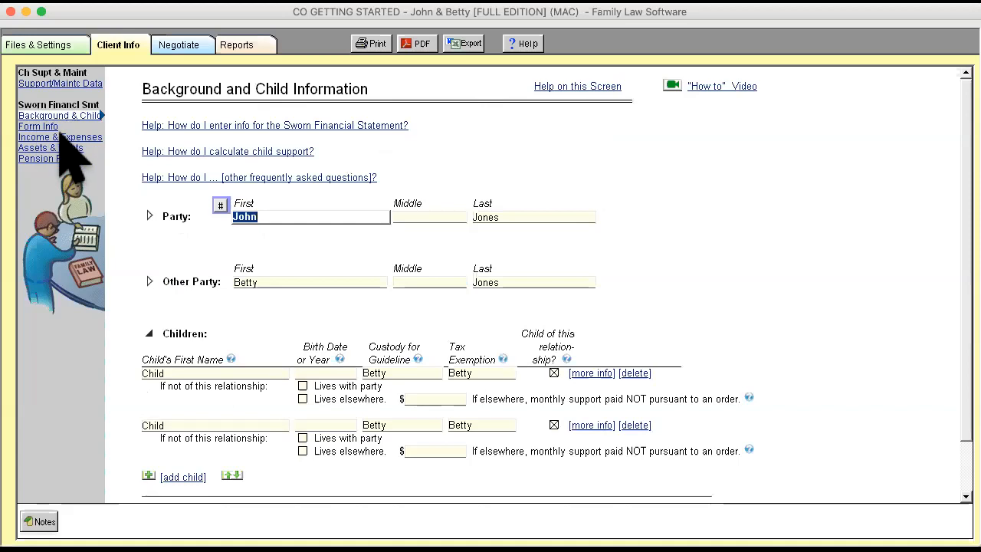
left_click(62, 136)
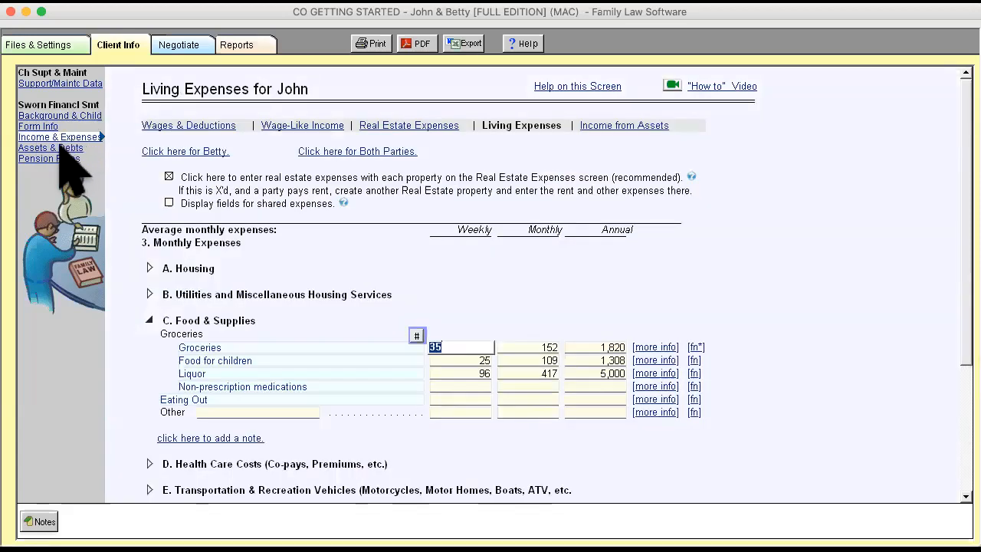
left_click(61, 150)
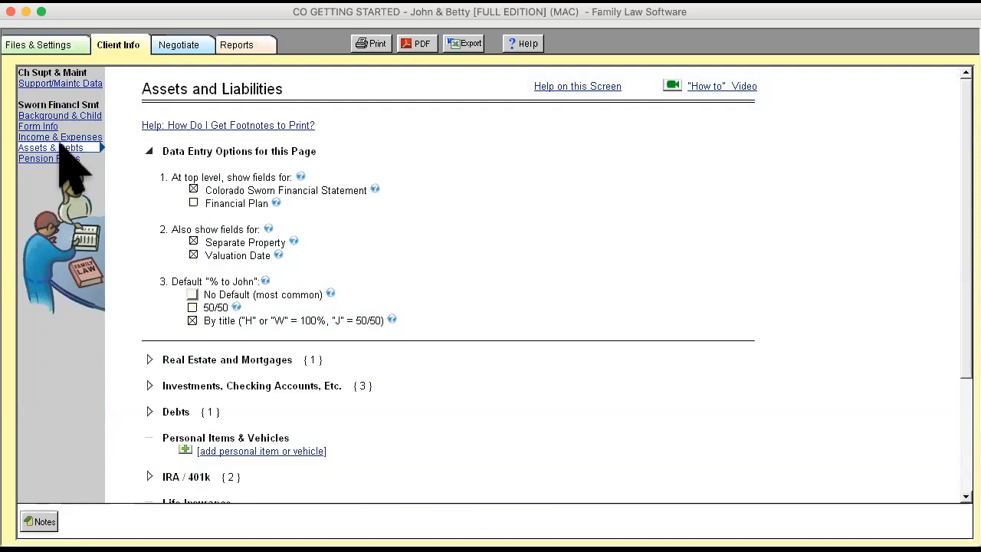
left_click(66, 136)
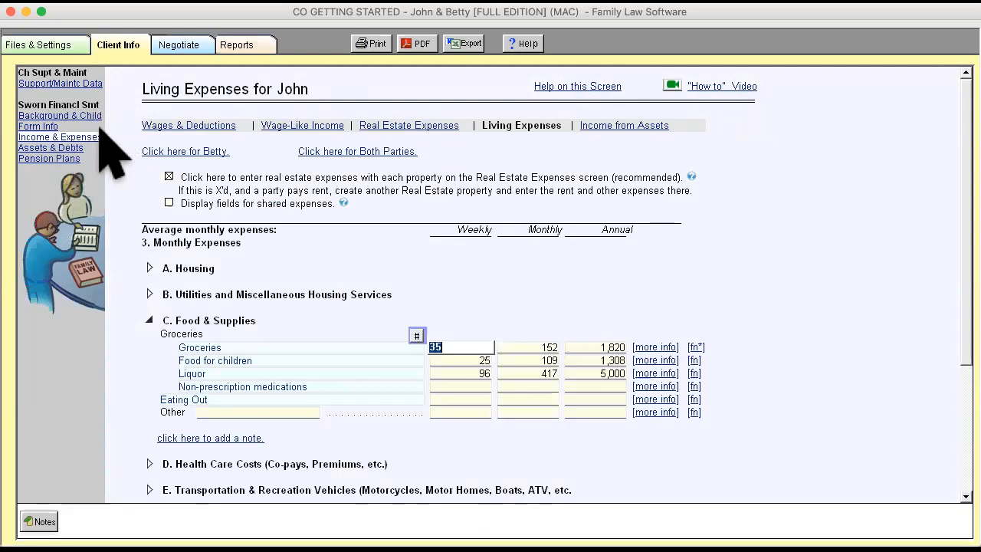
left_click(43, 127)
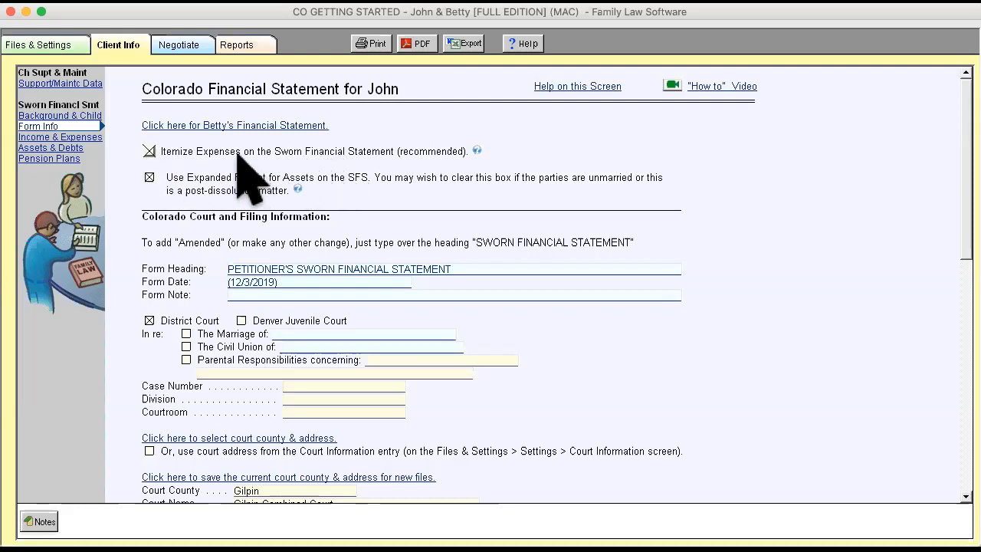
- In the husband's Food & Supplies living expenses, enter 34 weekly for non-prescription medications and 500 monthly for Eating Out
left_click(86, 137)
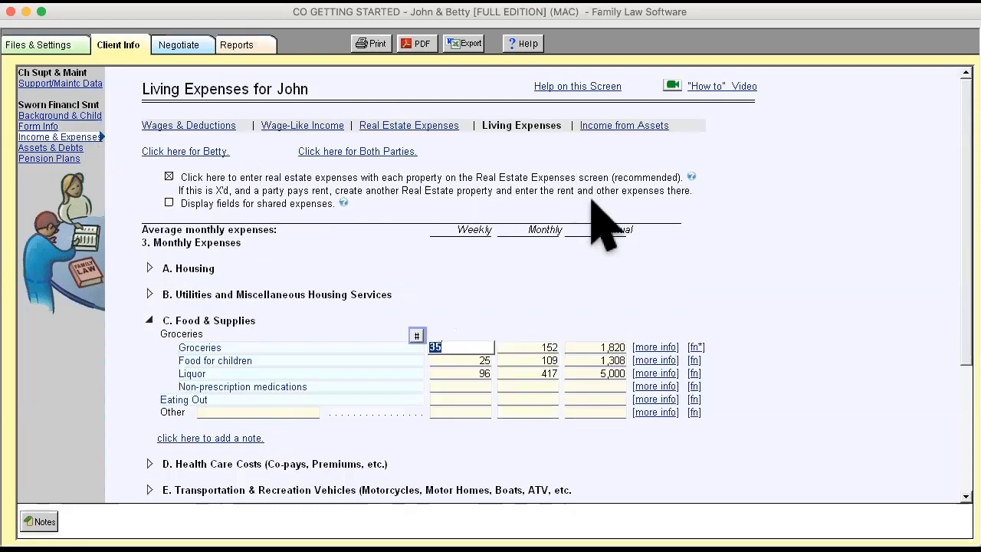
scroll(601, 222, "down", 5)
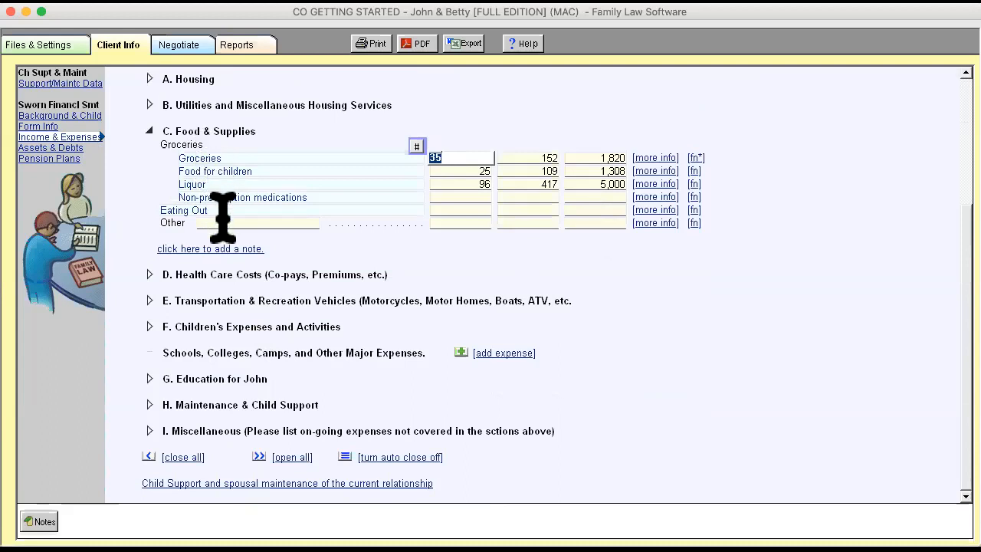
left_click(484, 201)
type("34")
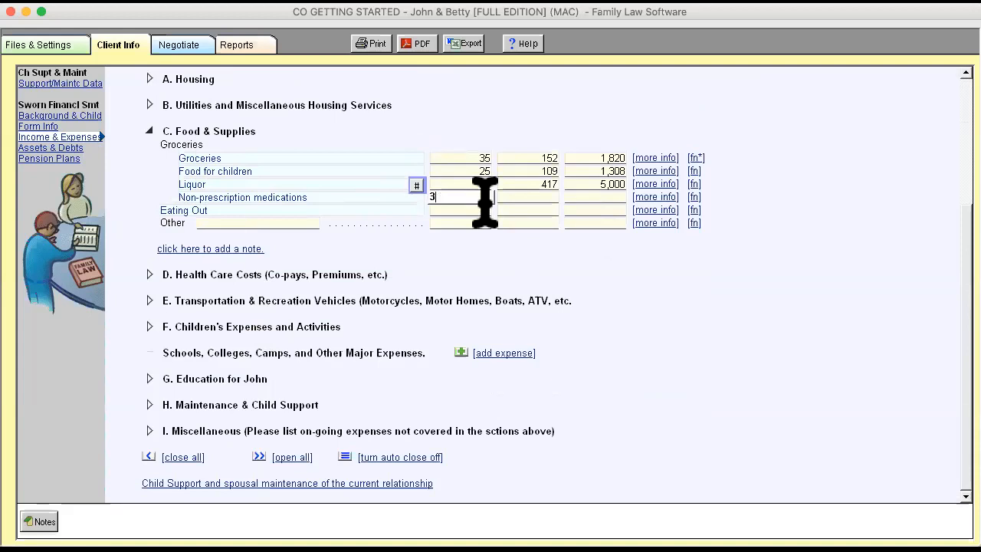
left_click(533, 210)
type("500")
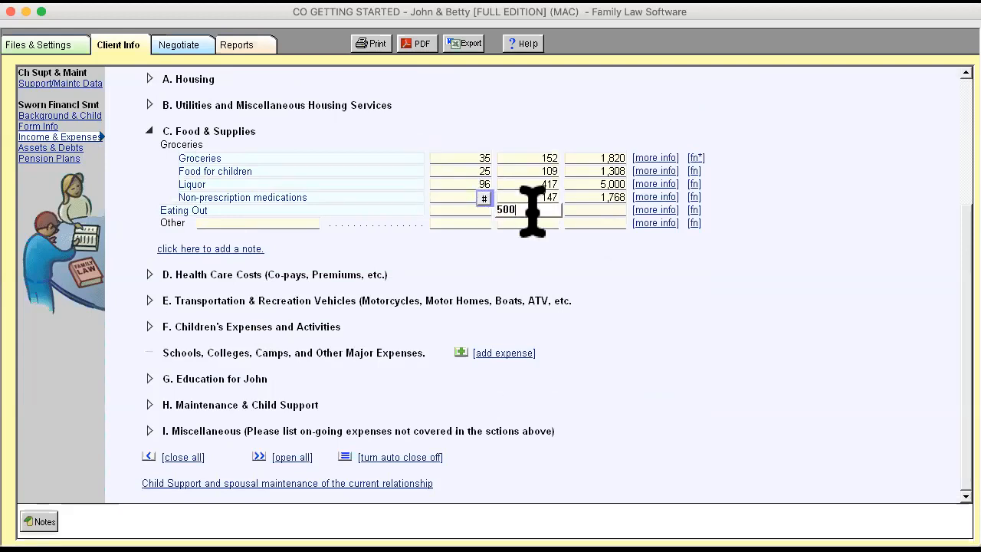
- Enter 6,000 annually for the Other item under Food & Supplies and add a filler-text footnote to the Eating Out expense
key("Tab")
type("6000")
key("Return")
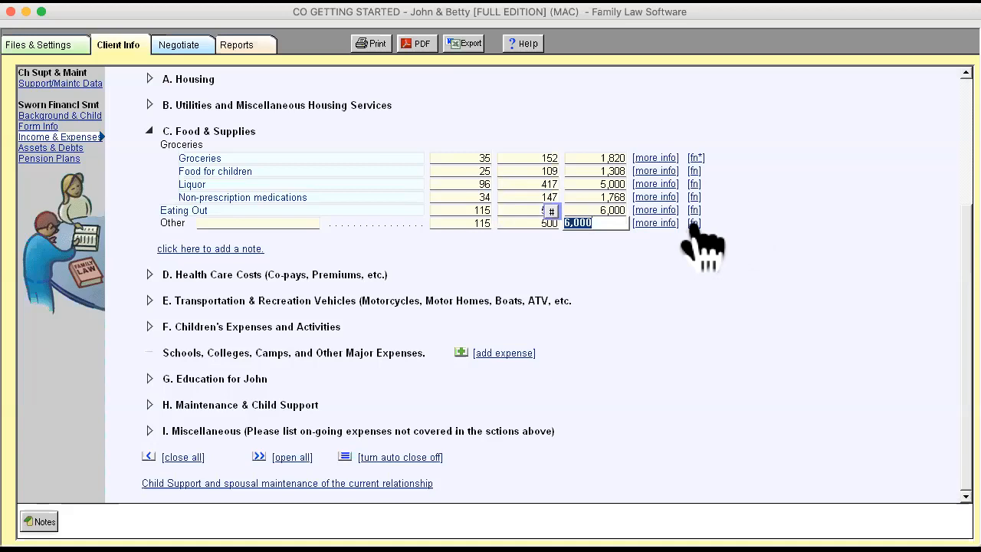
left_click(695, 211)
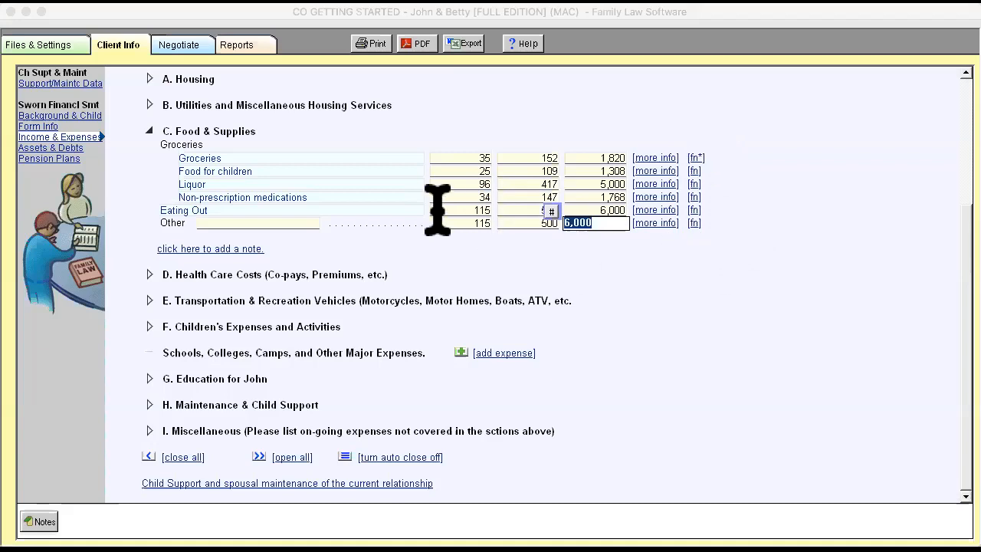
left_click(640, 184)
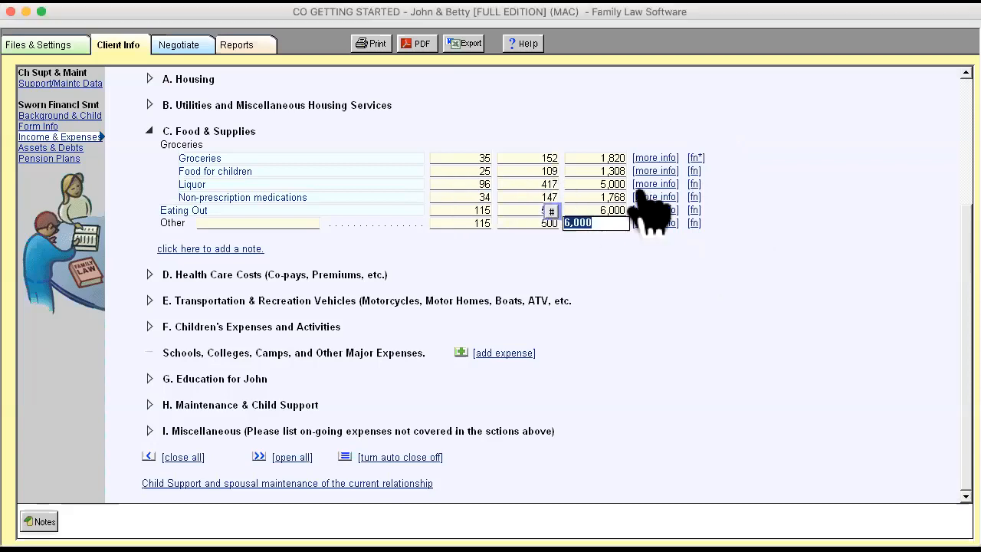
- Check the Form Info page and open the report page for viewing and printing the Sworn Financial Statement
left_click(42, 125)
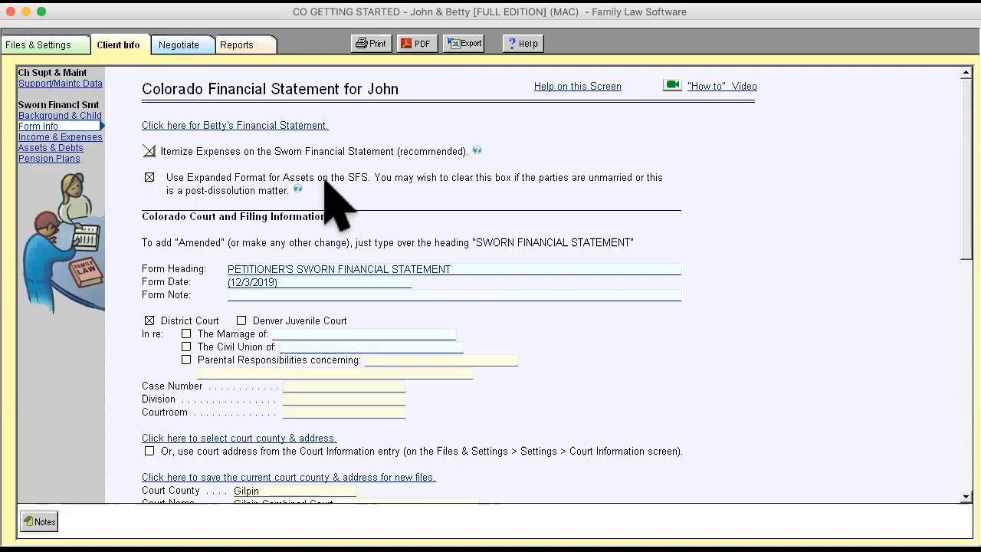
left_click(257, 44)
left_click(67, 115)
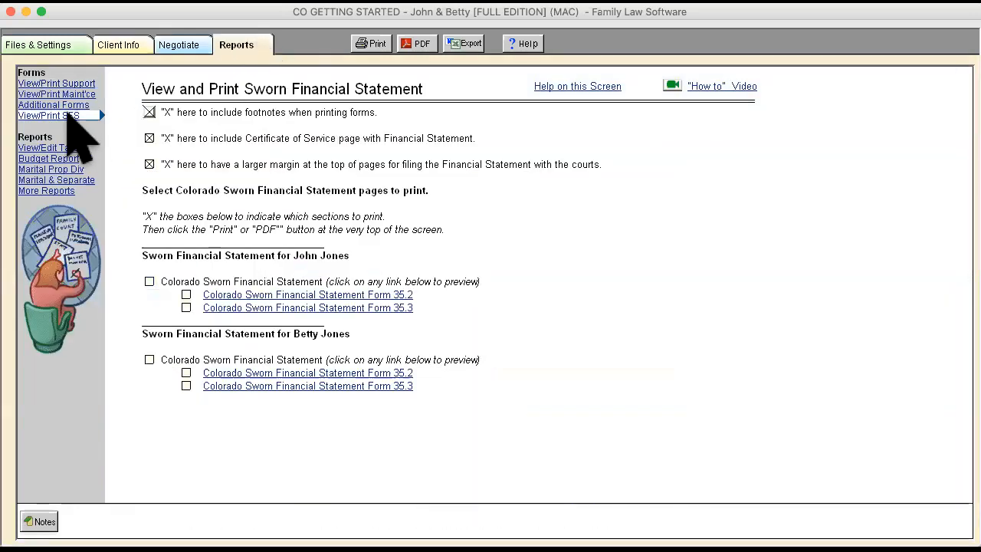
- Preview the petitioner's Colorado Sworn Financial Statement Form 35.2 and read through its income, deductions, expenses, debts and assets sections
left_click(318, 294)
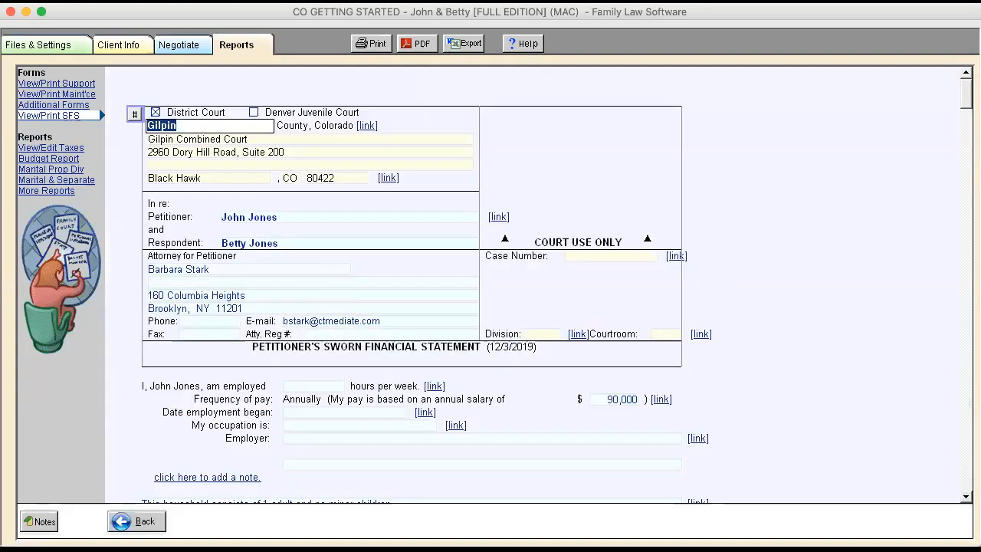
scroll(529, 306, "down", 10)
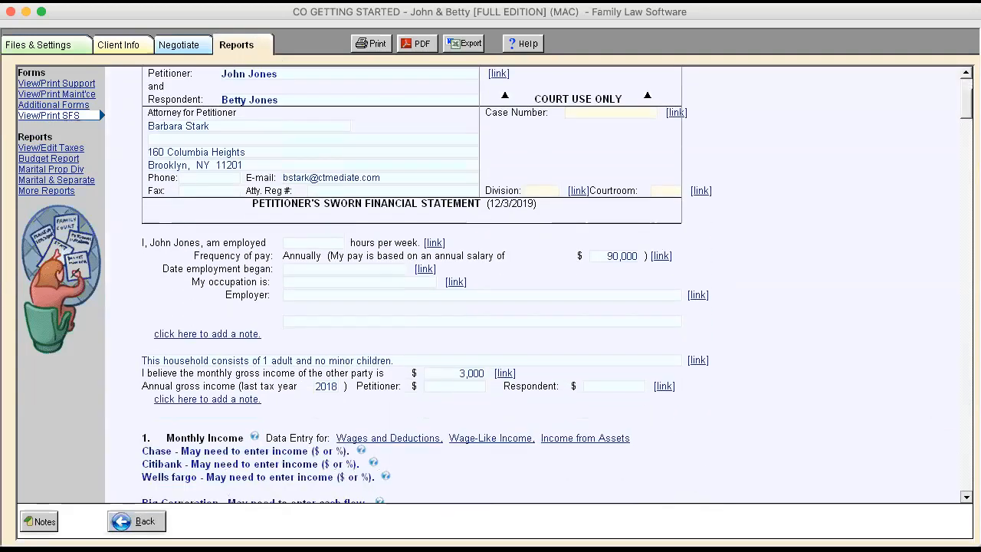
scroll(528, 306, "down", 11)
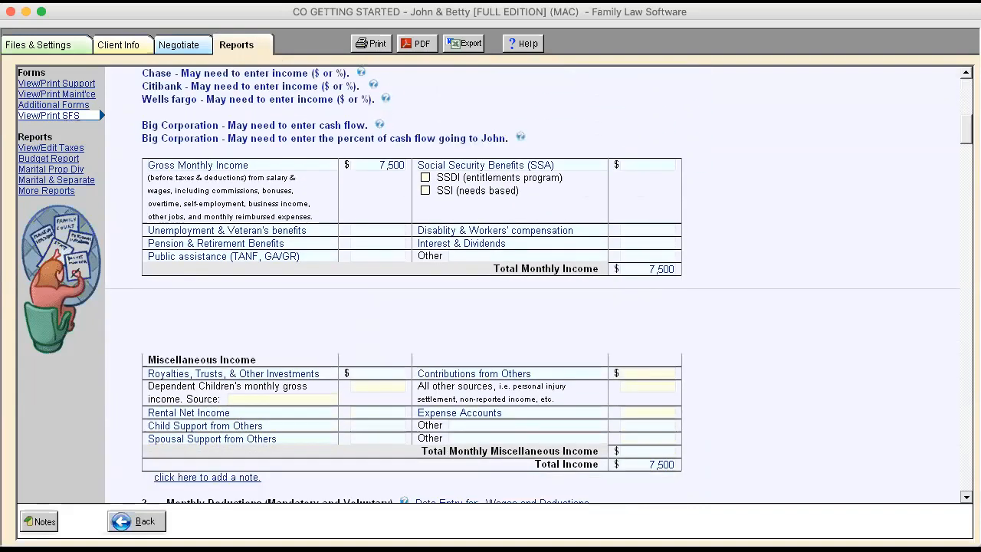
scroll(529, 306, "down", 15)
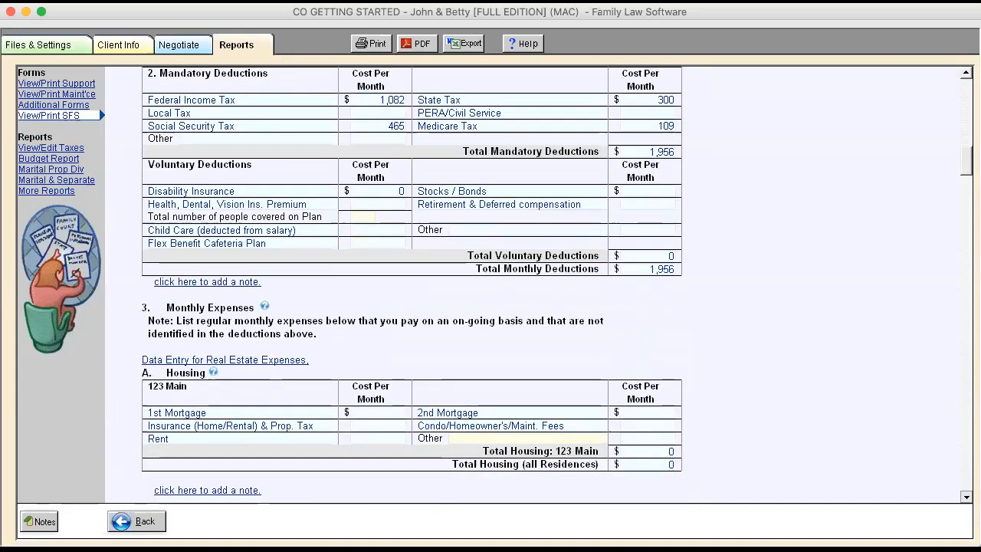
scroll(529, 307, "down", 10)
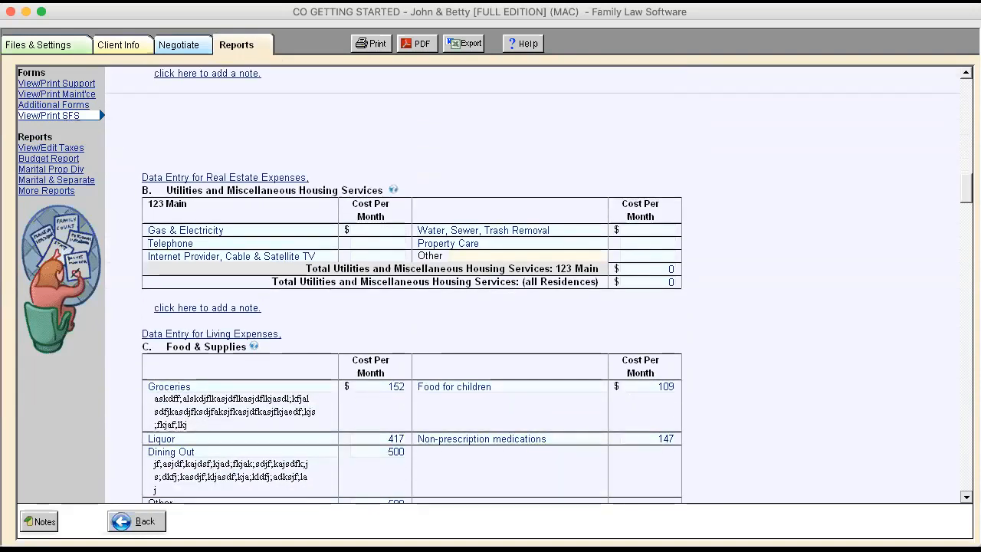
scroll(529, 307, "down", 11)
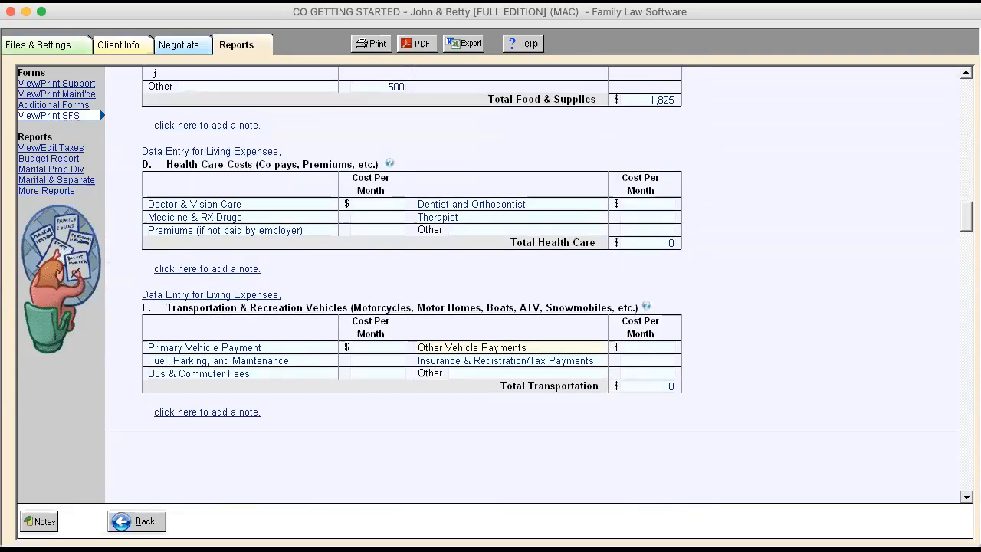
scroll(529, 306, "down", 3)
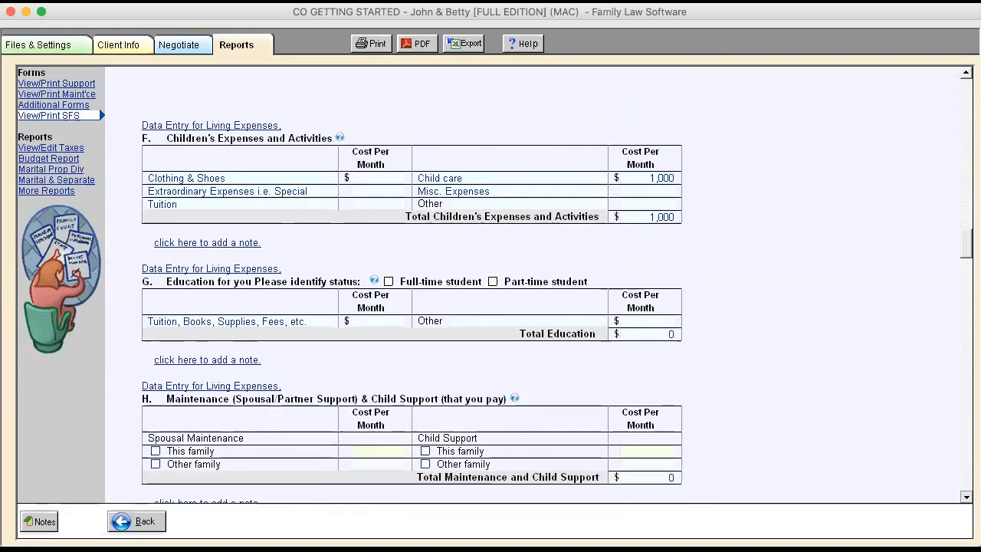
scroll(528, 307, "down", 12)
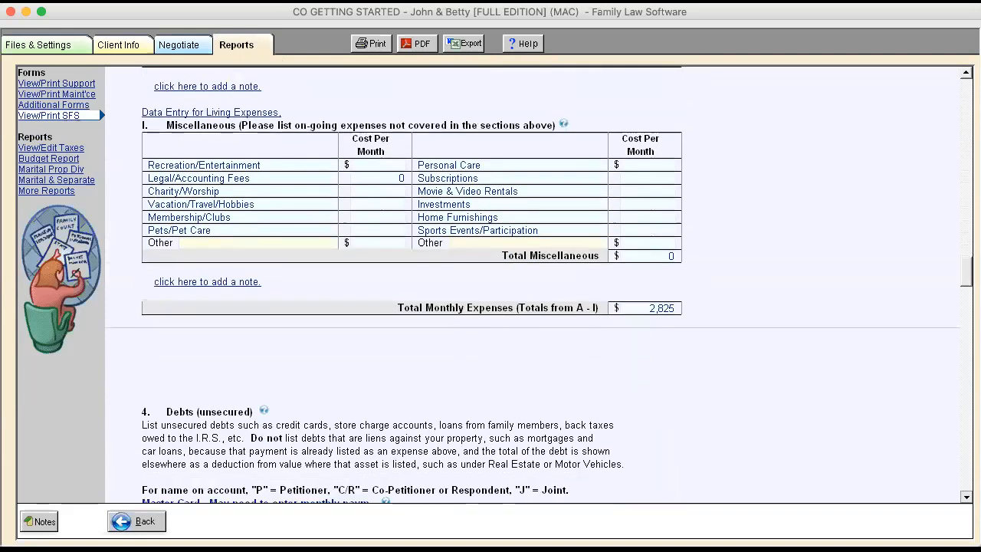
scroll(529, 306, "down", 12)
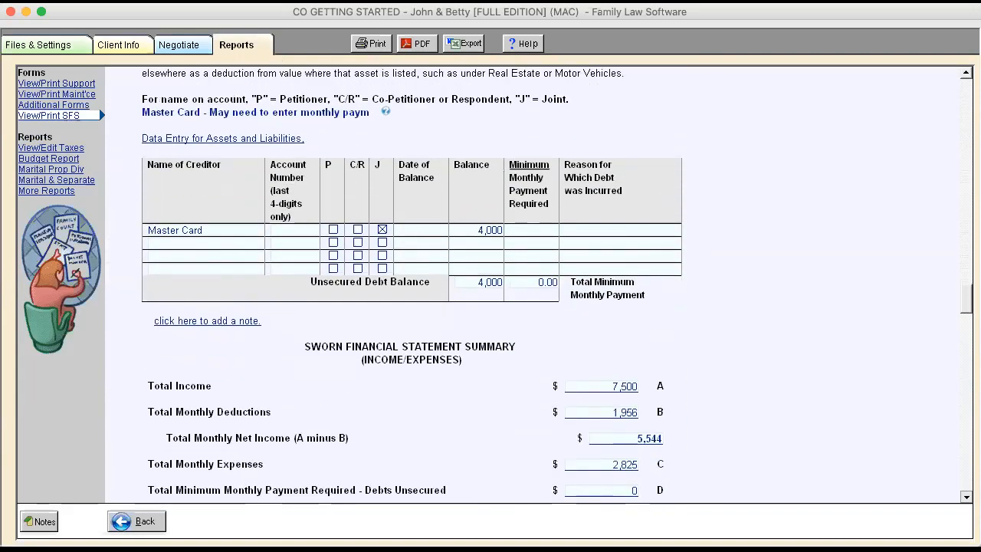
scroll(529, 307, "down", 13)
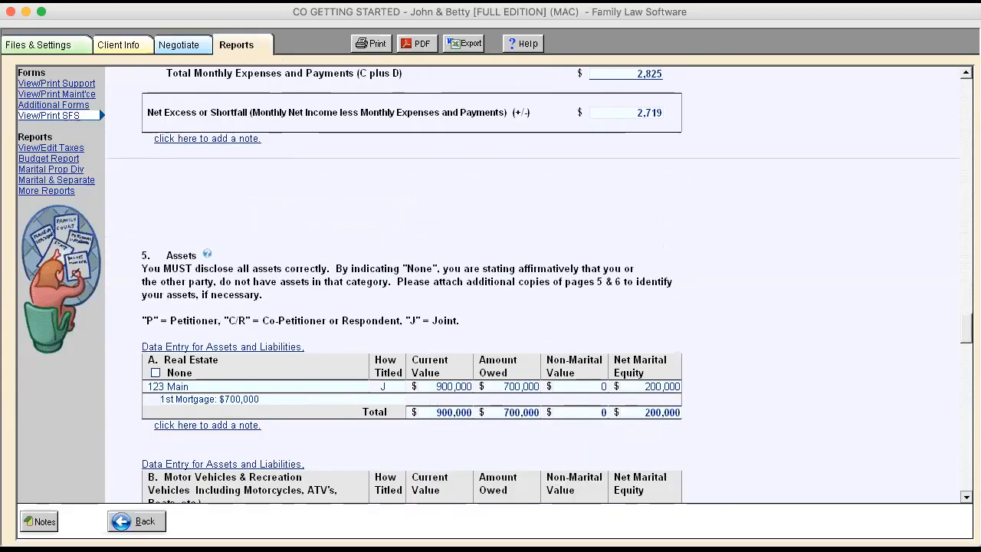
scroll(529, 307, "down", 1)
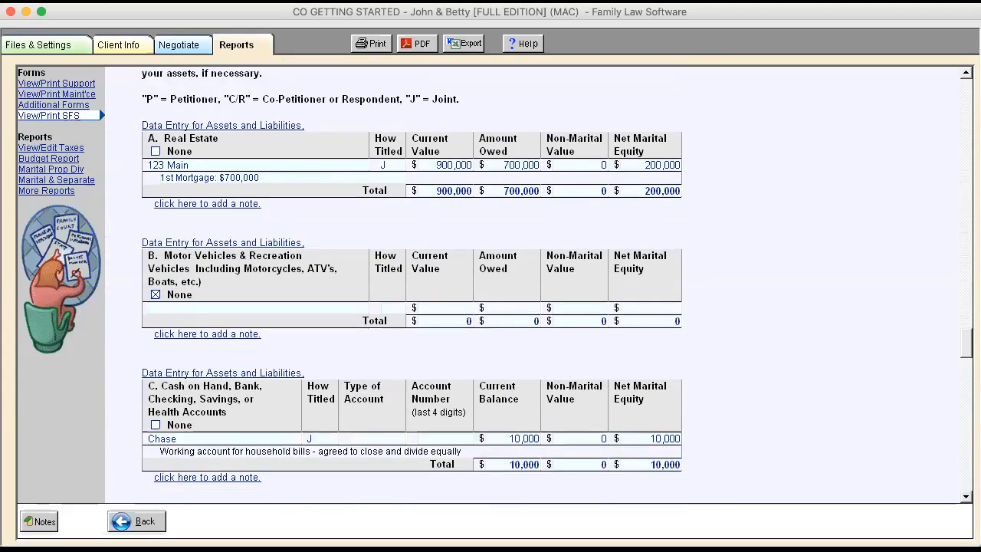
scroll(554, 285, "down", 3)
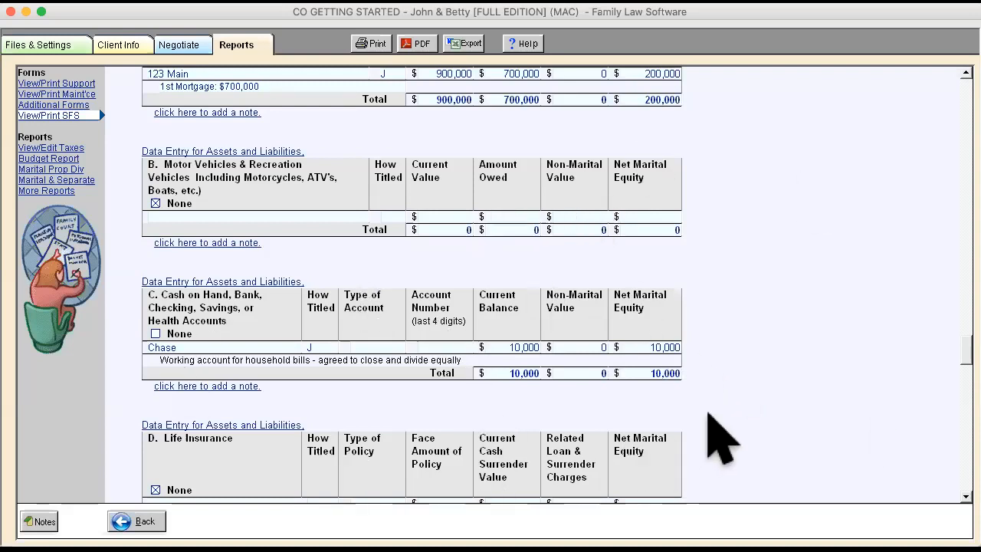
- Check the husband's Form Info page, trying the expanded asset format option and reviewing the court and attorney details
left_click(122, 46)
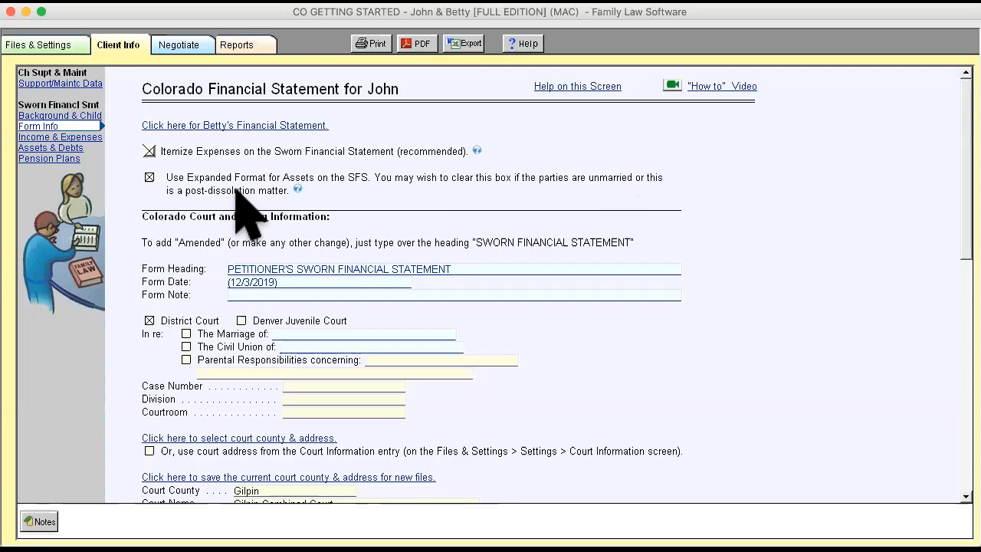
left_click(149, 177)
left_click(149, 177)
left_click(149, 177)
scroll(779, 314, "down", 15)
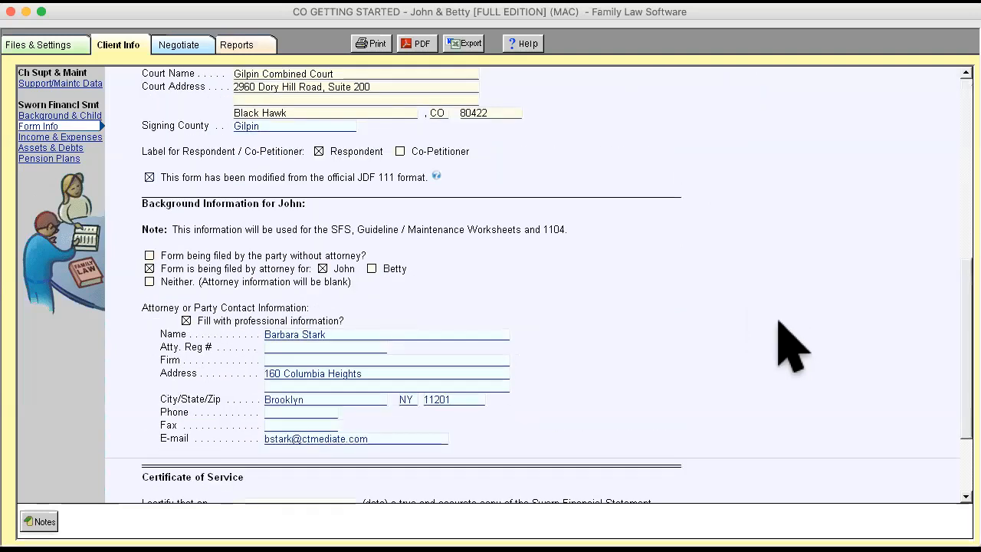
scroll(789, 345, "up", 15)
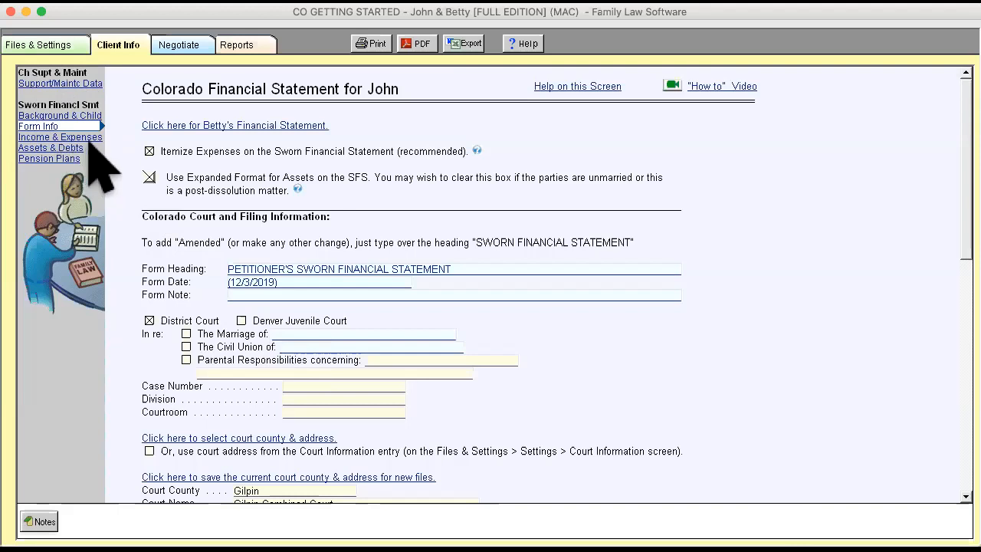
- View the monthly Income Summary and examine the child support "What-If" page's custody, income, expense and insurance entries
left_click(184, 47)
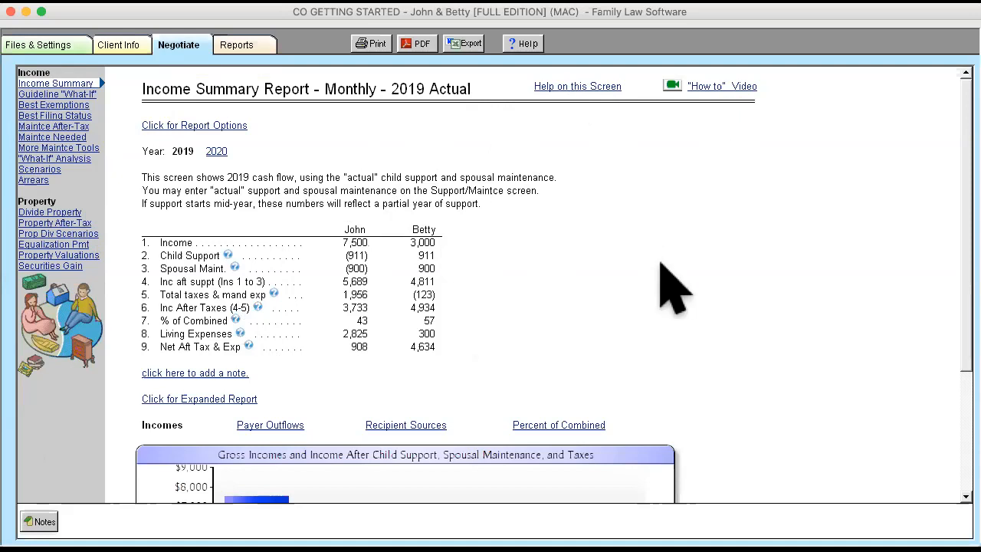
left_click(96, 94)
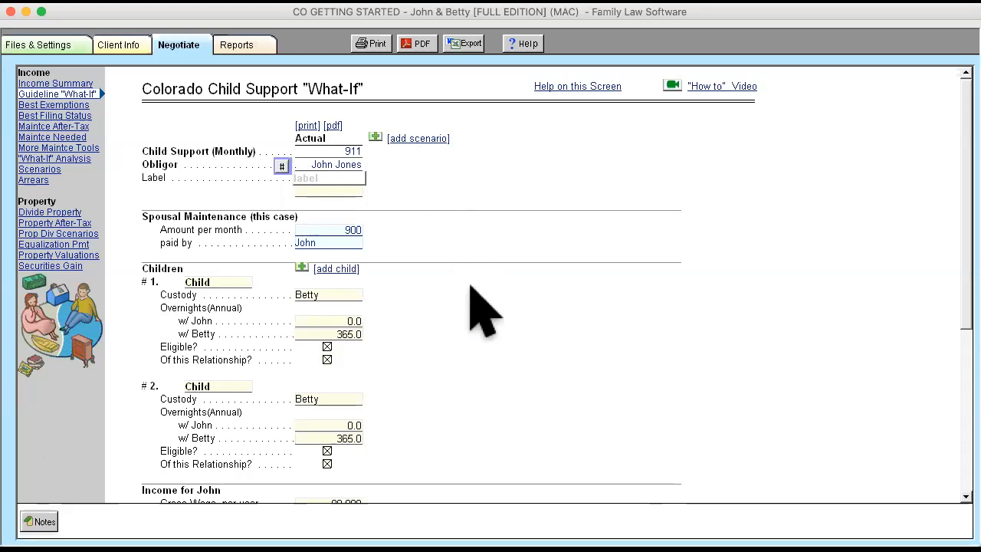
scroll(483, 330, "down", 5)
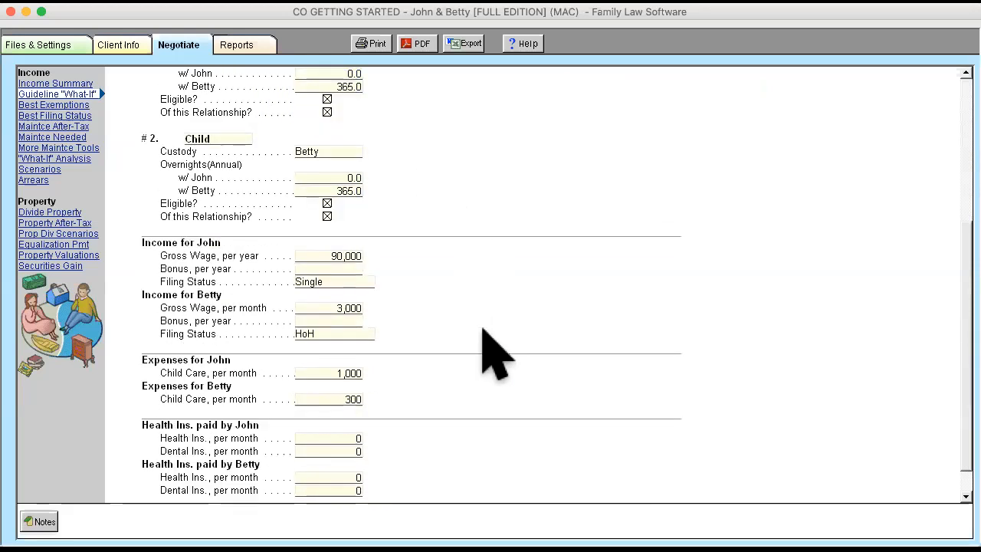
scroll(483, 330, "down", 1)
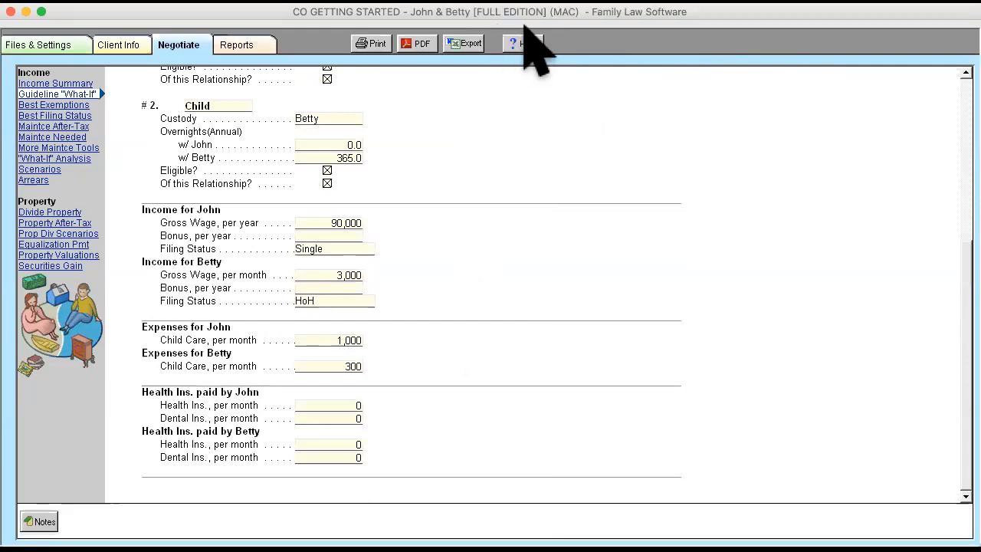
scroll(490, 187, "up", 5)
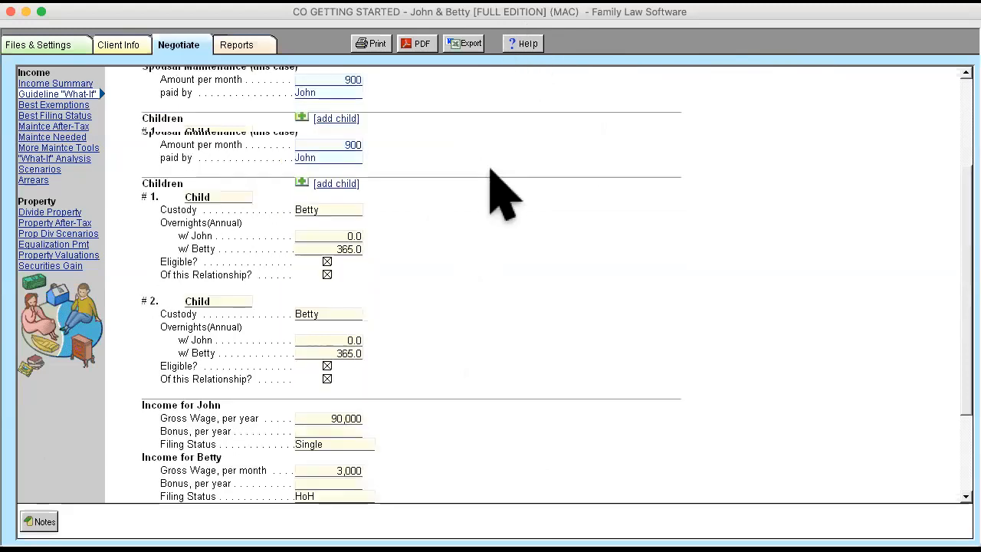
scroll(491, 170, "up", 3)
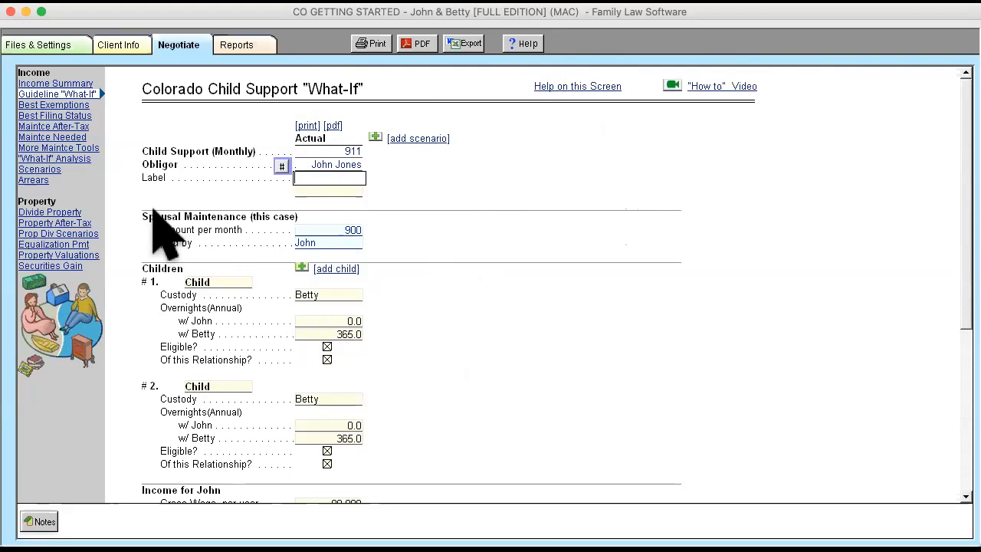
- Look through the spousal maintenance needed calculators, the "What-If" Analysis page and the Arrears contact information
left_click(49, 137)
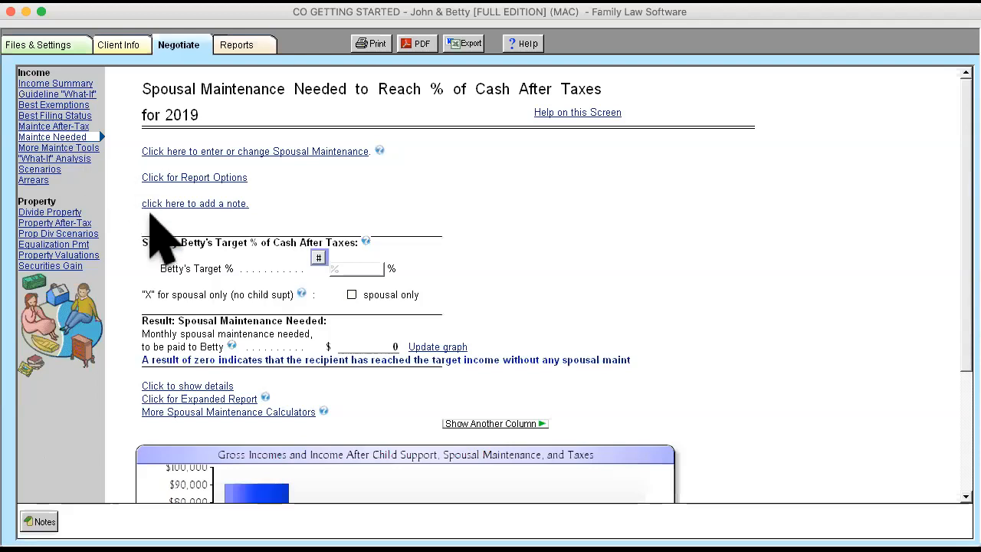
left_click(279, 410)
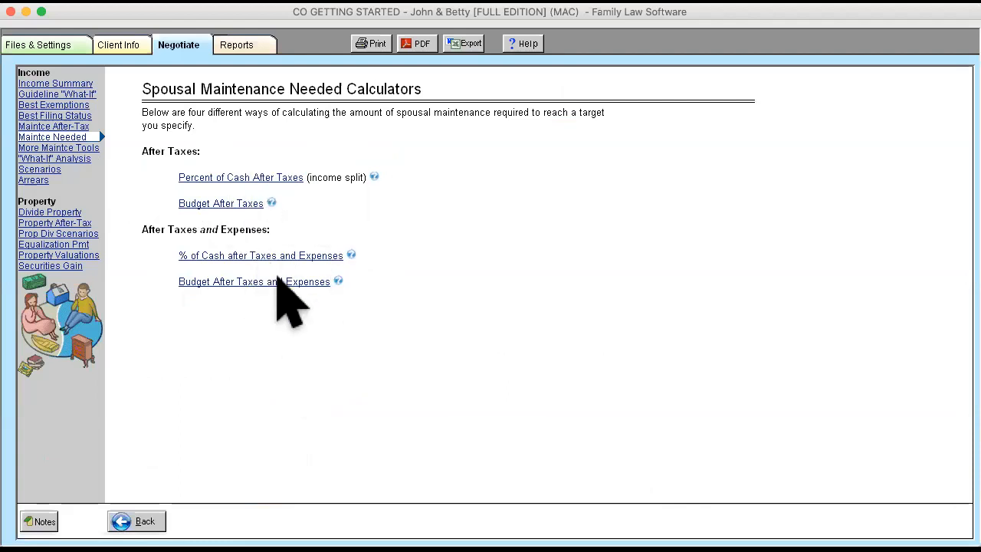
left_click(72, 157)
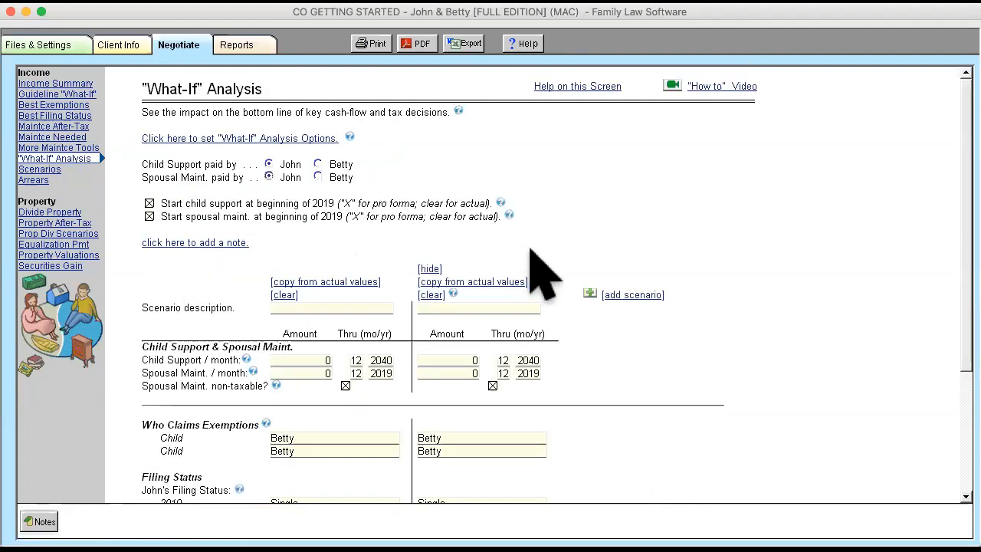
scroll(531, 248, "down", 3)
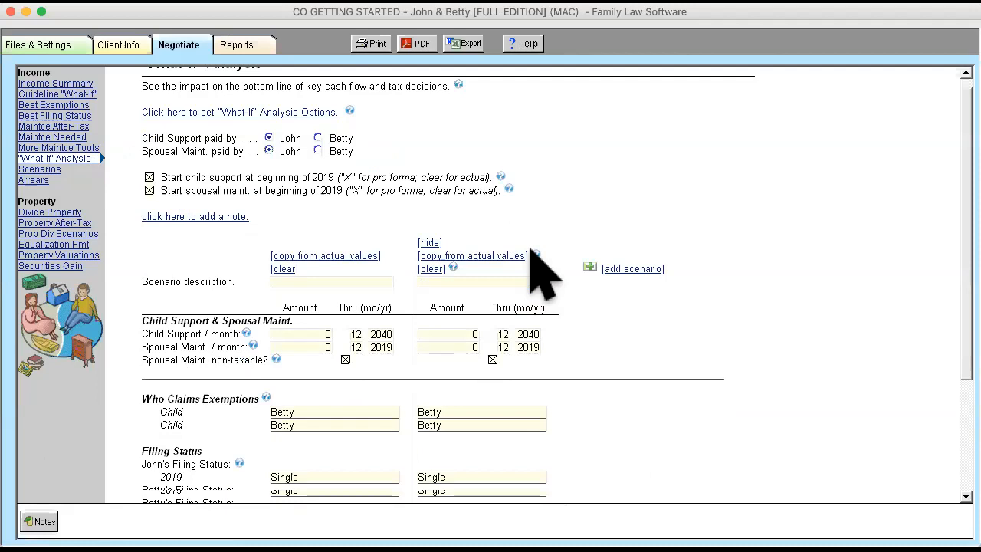
scroll(541, 273, "up", 3)
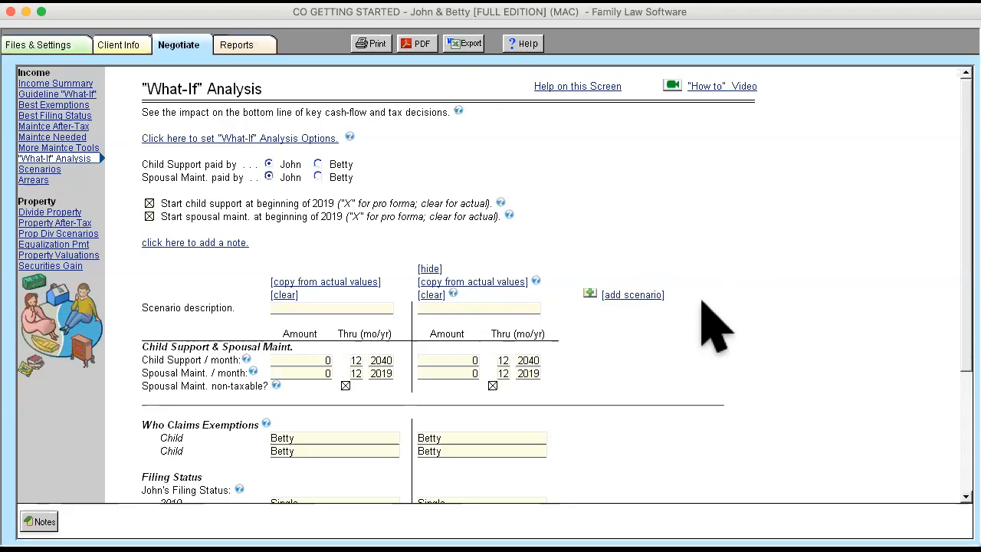
left_click(38, 181)
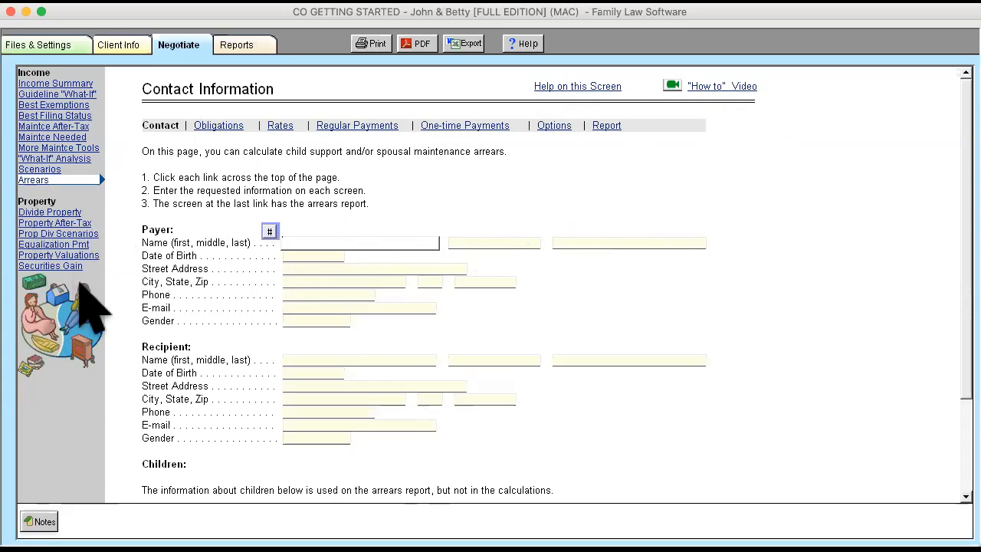
- In the division of marital property, set the husband's share of the Chase account to 67 percent
left_click(43, 213)
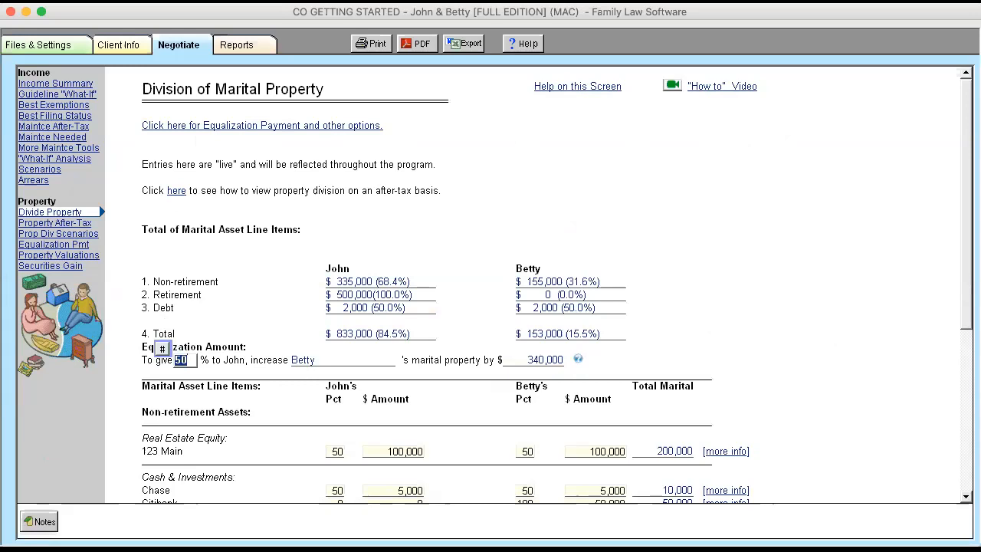
scroll(554, 285, "down", 5)
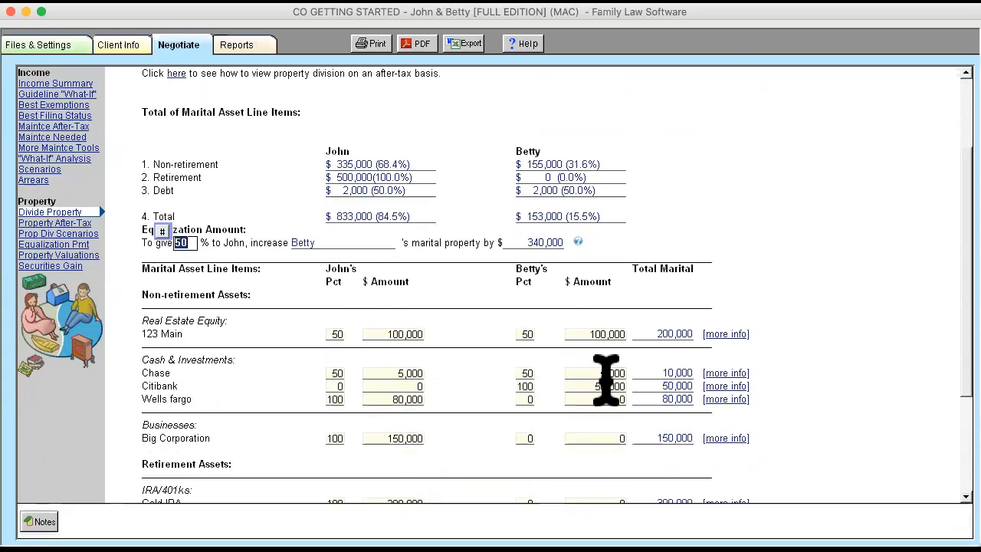
left_click(335, 374)
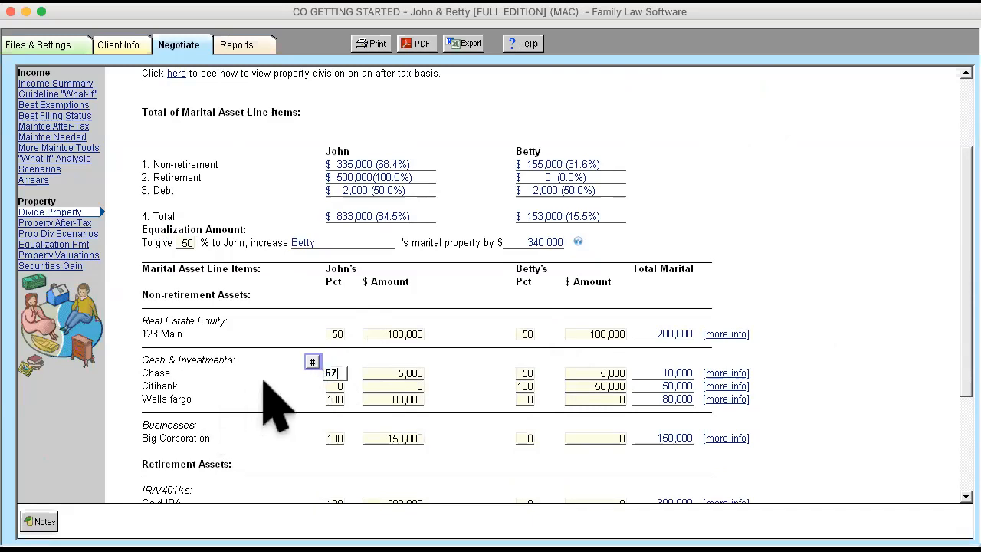
type("67")
key("Tab")
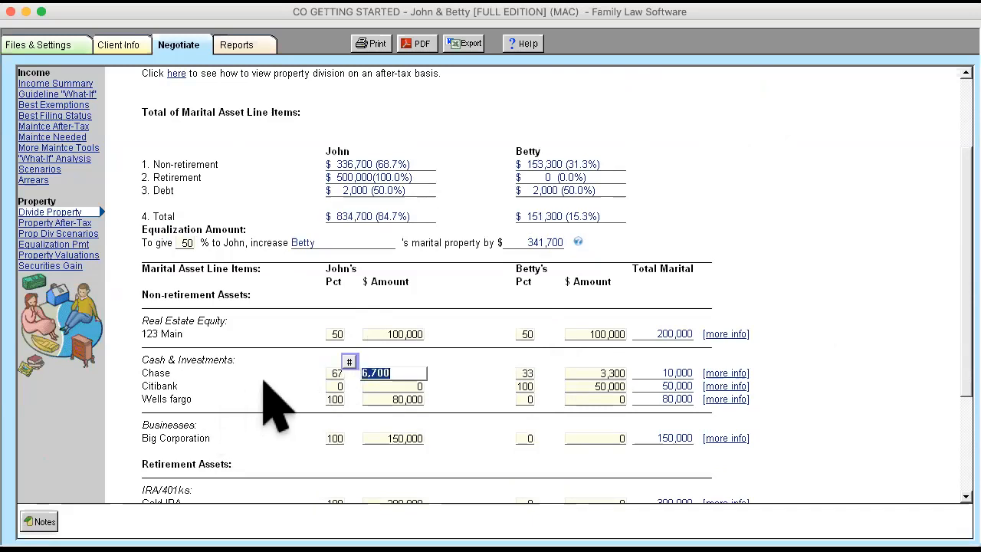
- Set the wife's Citibank amount to 4,500 and open the Division of Marital Property report
left_click(591, 387)
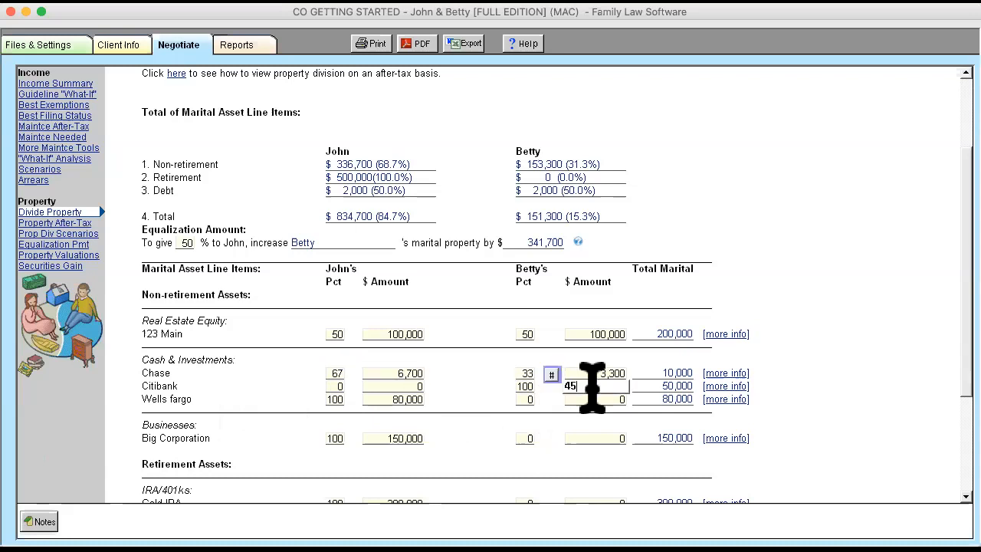
type("4500")
key("Tab")
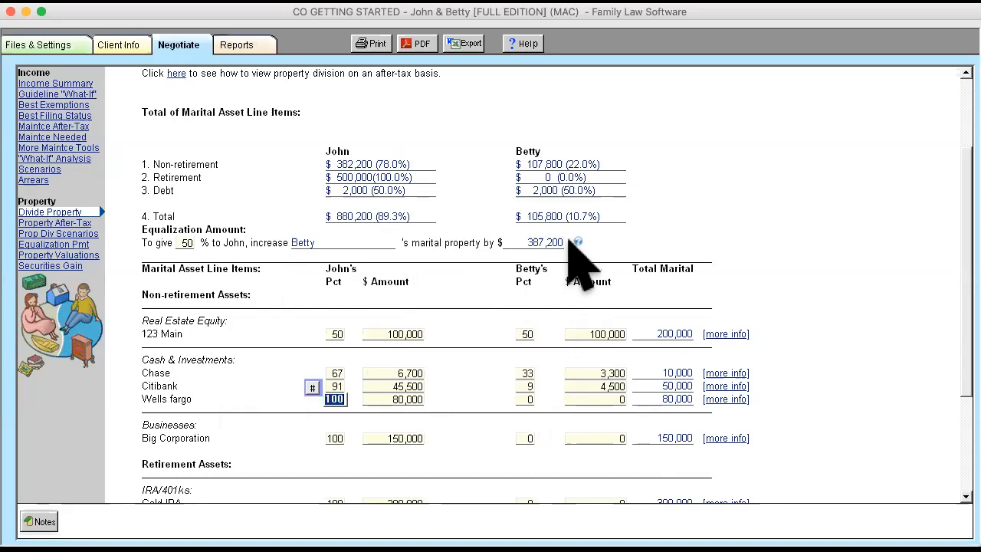
scroll(684, 335, "down", 5)
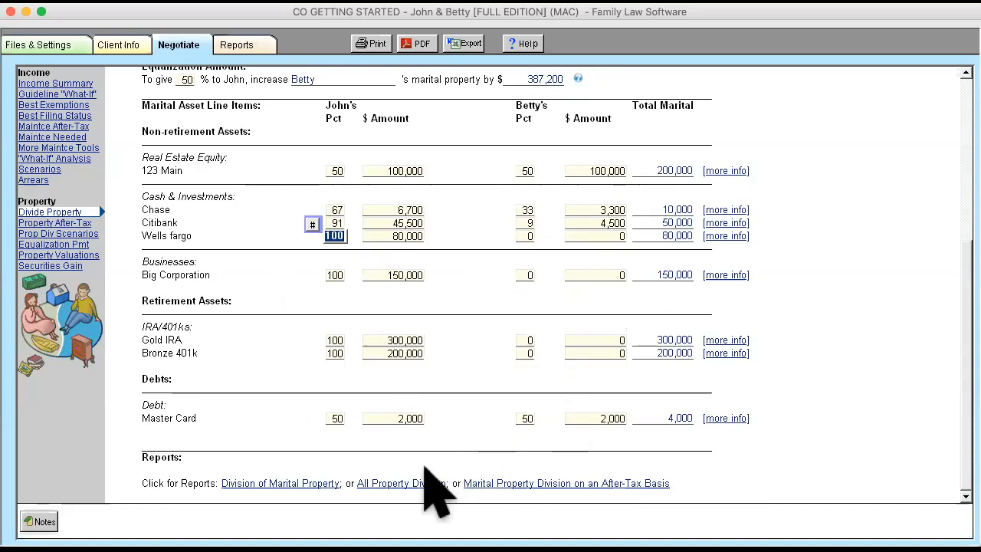
left_click(301, 481)
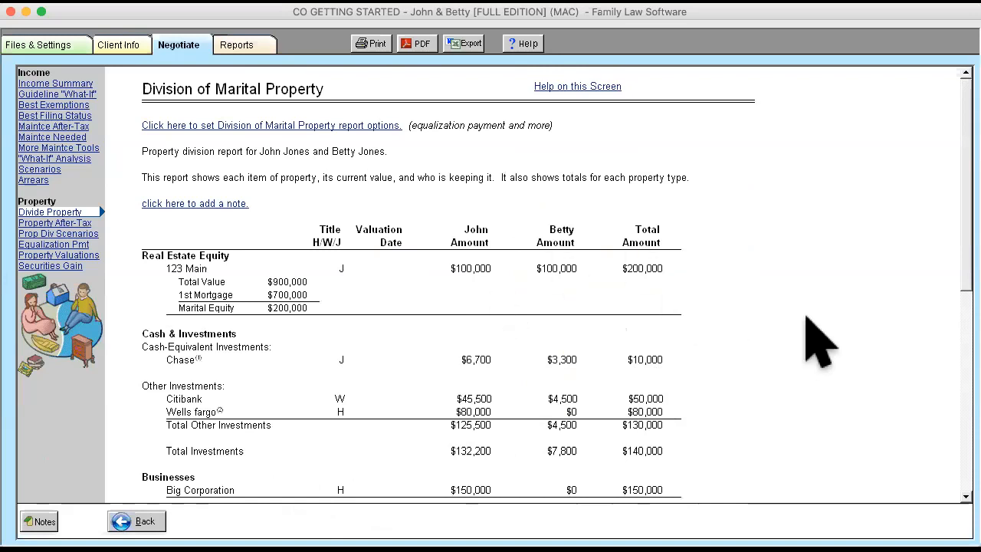
- Review the Division of Marital Property report down to total assets and return to the summary totals of the property division entries
scroll(819, 341, "down", 3)
scroll(818, 341, "down", 8)
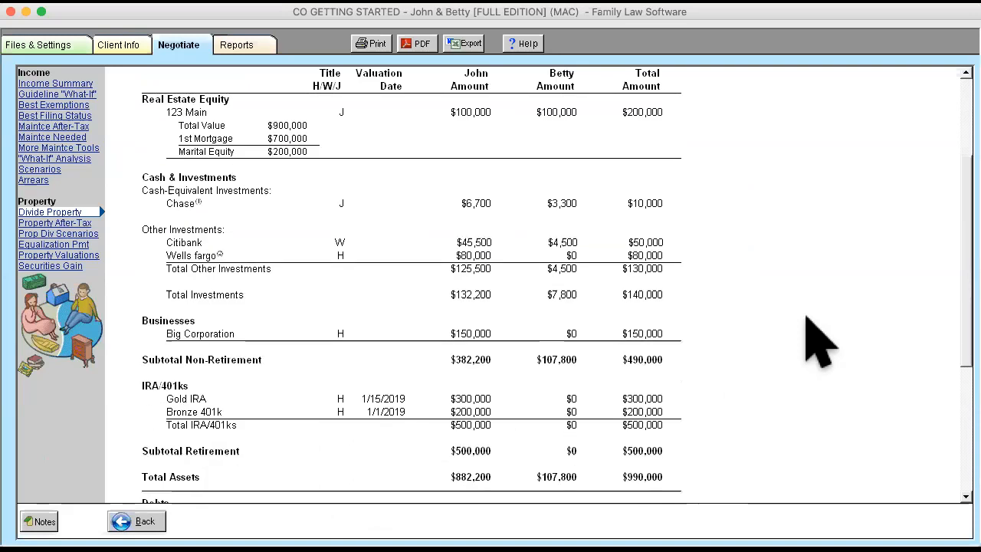
scroll(819, 341, "up", 11)
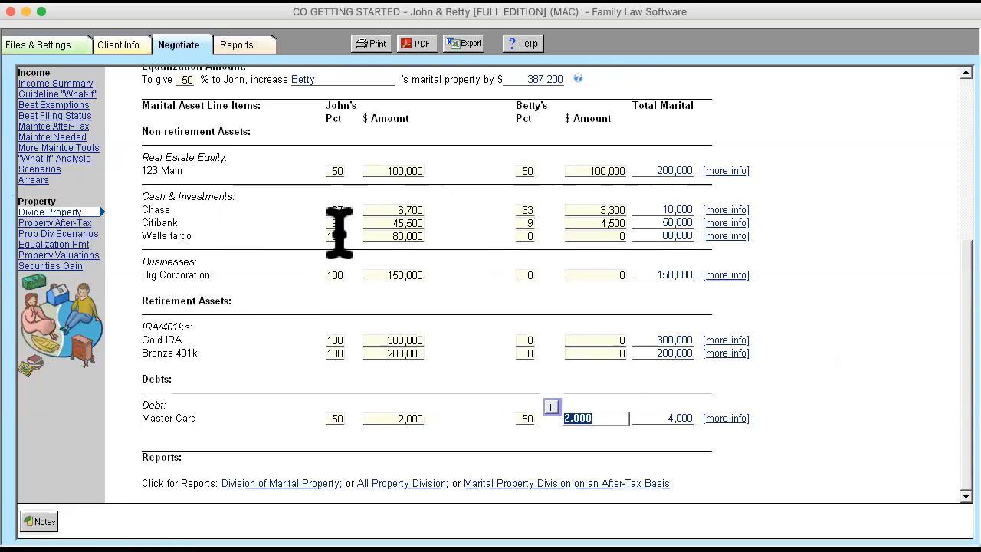
scroll(339, 230, "up", 5)
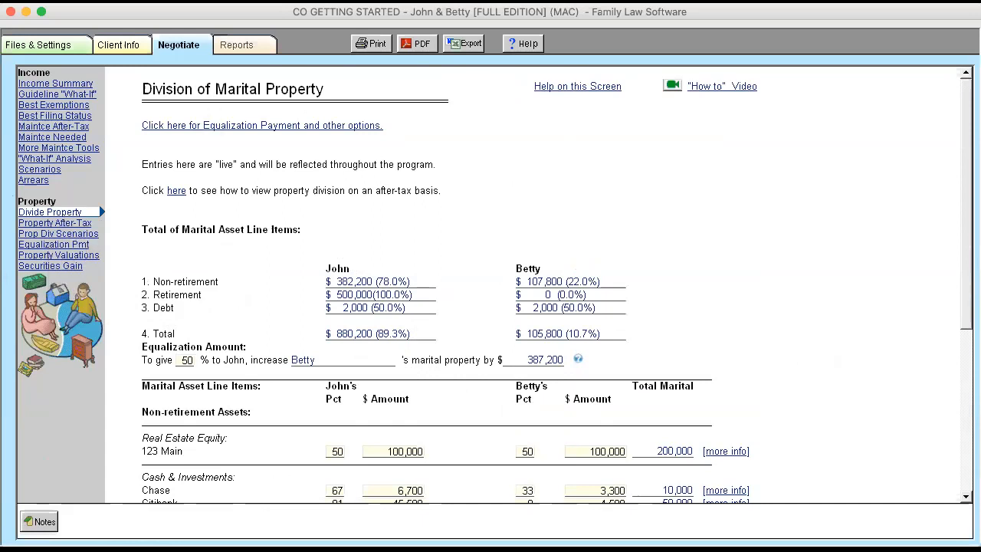
- Look through the printable Colorado forms: child support guideline worksheet, maintenance worksheet, Form 1104 Certificate of Compliance and Sworn Financial Statement page selection
left_click(237, 46)
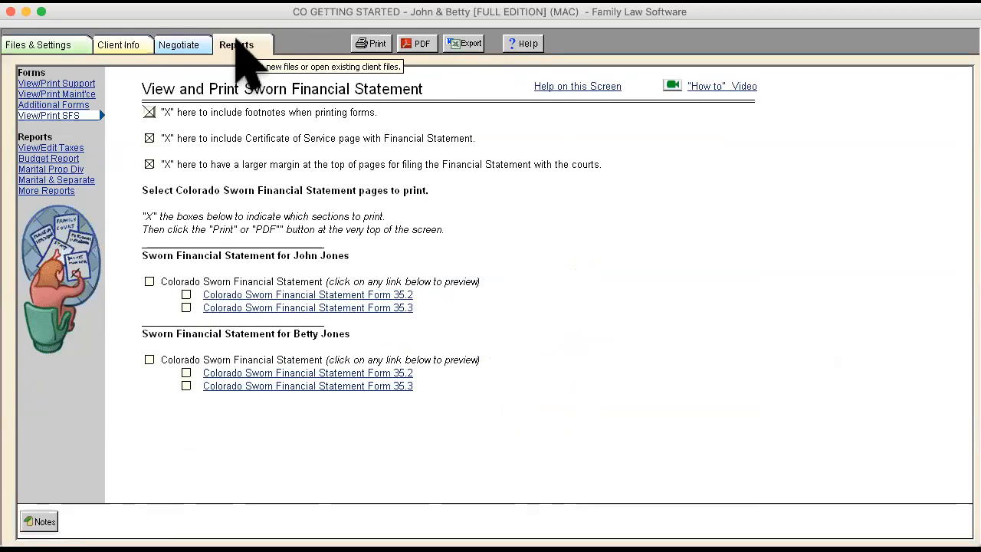
left_click(81, 82)
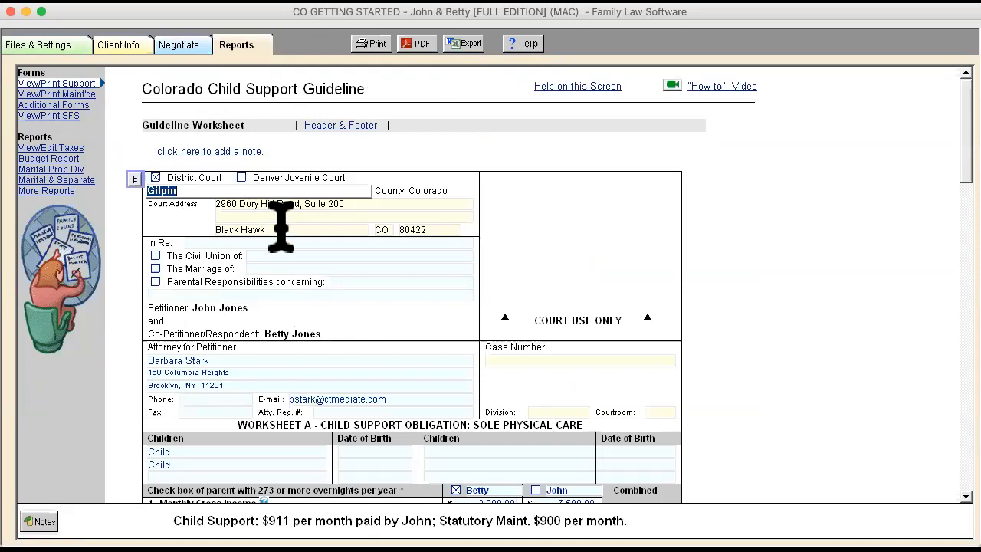
left_click(74, 93)
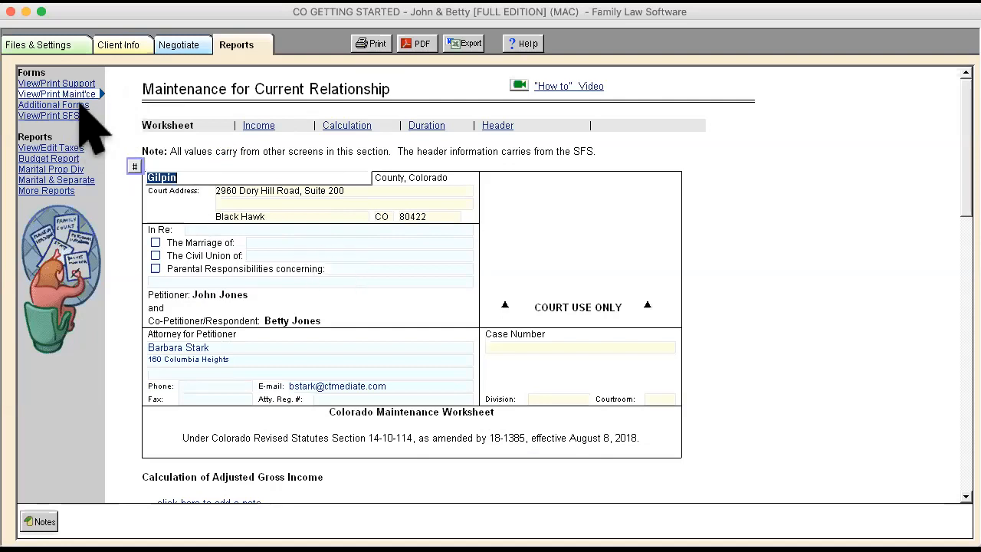
left_click(78, 105)
left_click(214, 164)
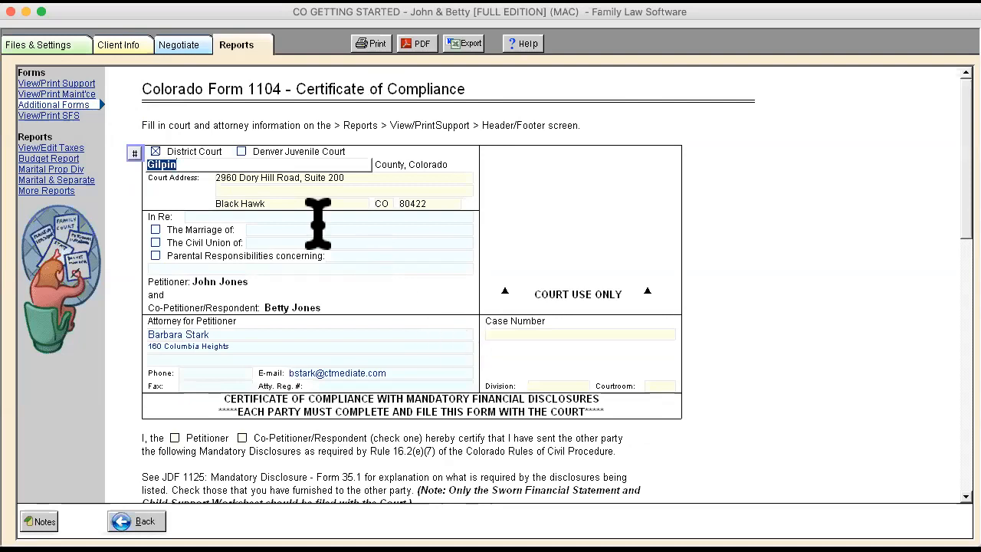
left_click(48, 115)
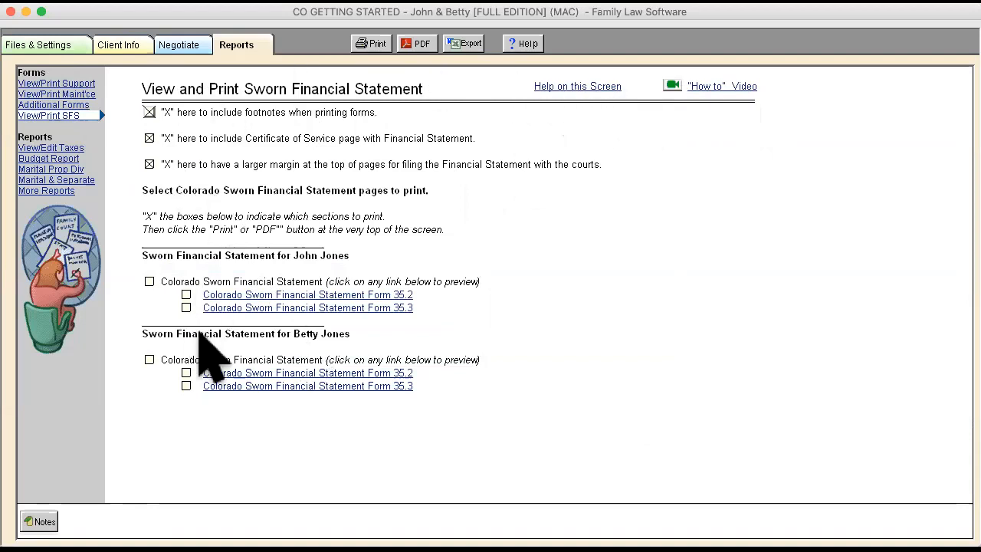
- View the 2019 tax report and examine the 2019 Budget Report's income, support, living expenses and debts
left_click(77, 147)
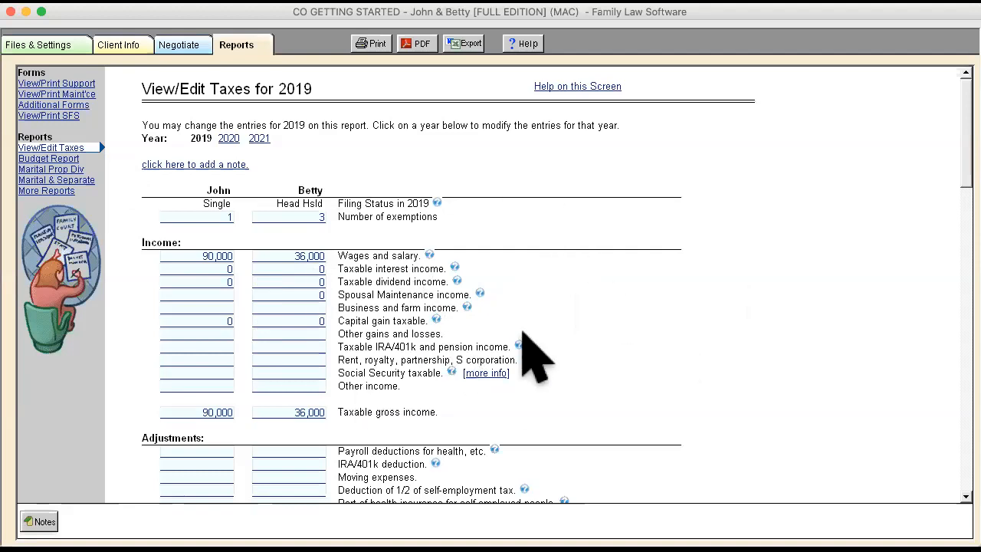
left_click(51, 159)
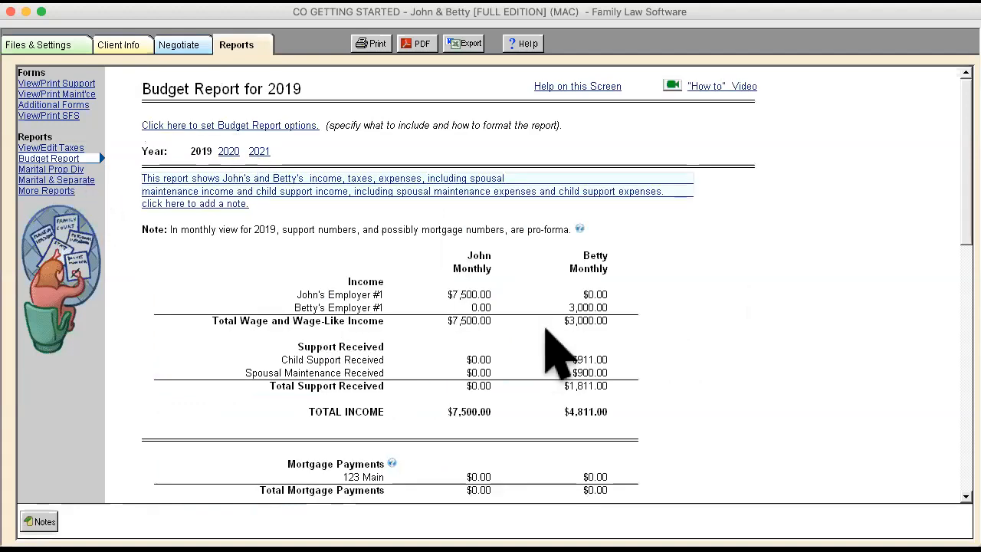
scroll(866, 410, "down", 10)
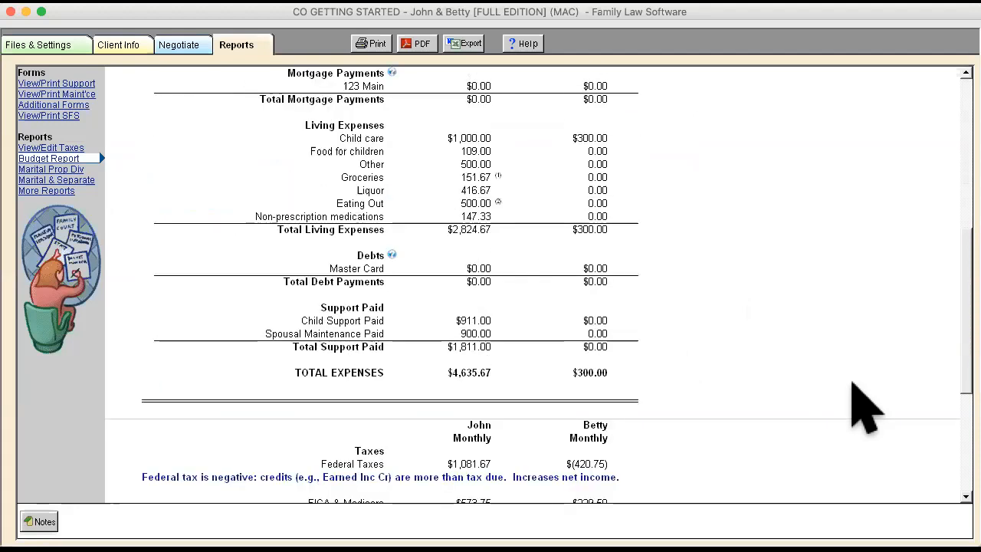
scroll(853, 385, "up", 4)
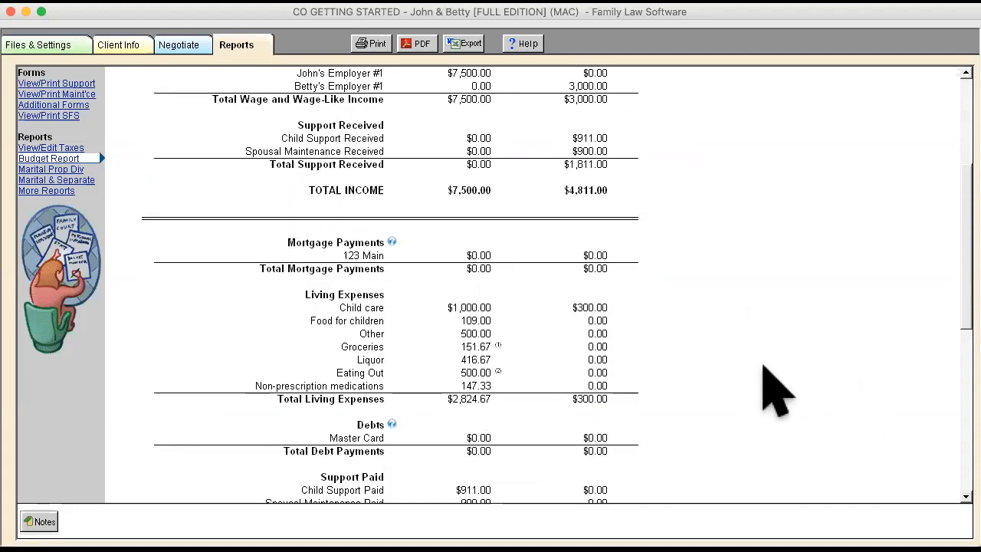
scroll(773, 390, "up", 5)
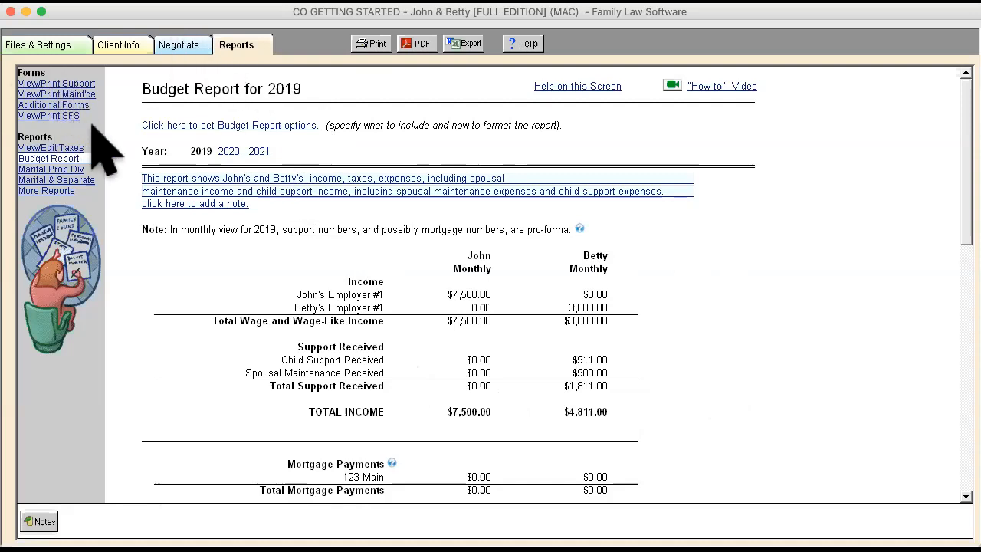
- Look over the additional reports available for lawyers, from settings through footnotes, and open the Help and support page
left_click(52, 159)
left_click(61, 193)
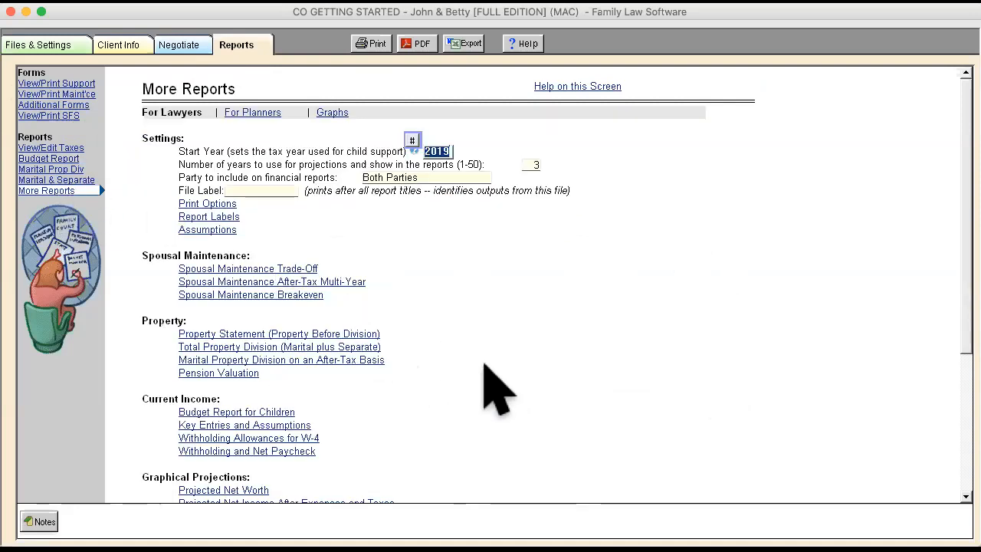
scroll(495, 387, "down", 5)
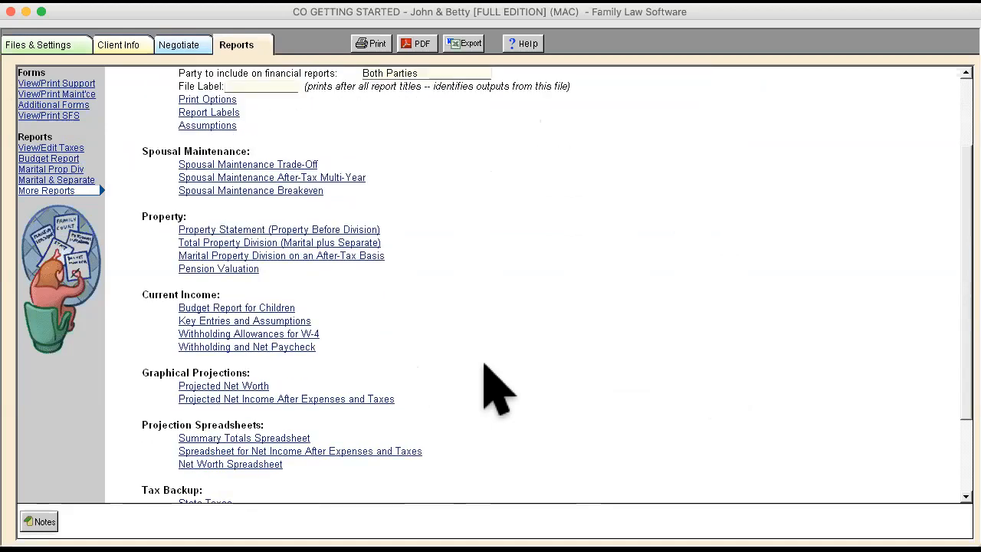
scroll(494, 387, "down", 3)
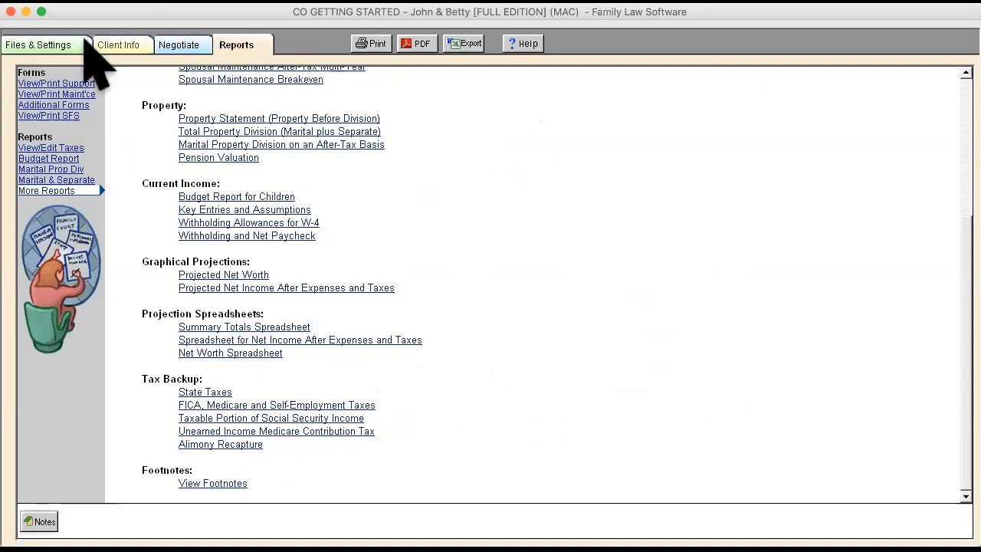
left_click(44, 45)
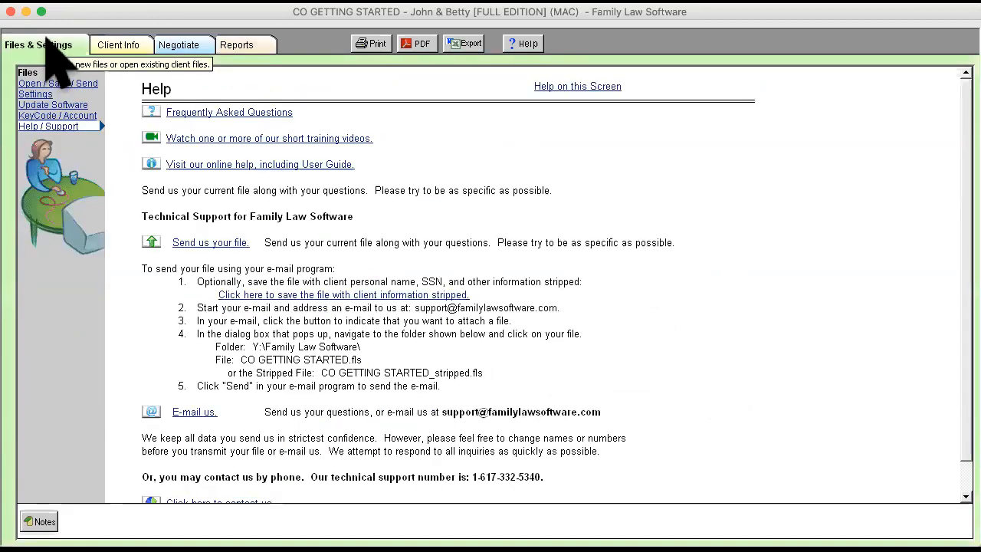